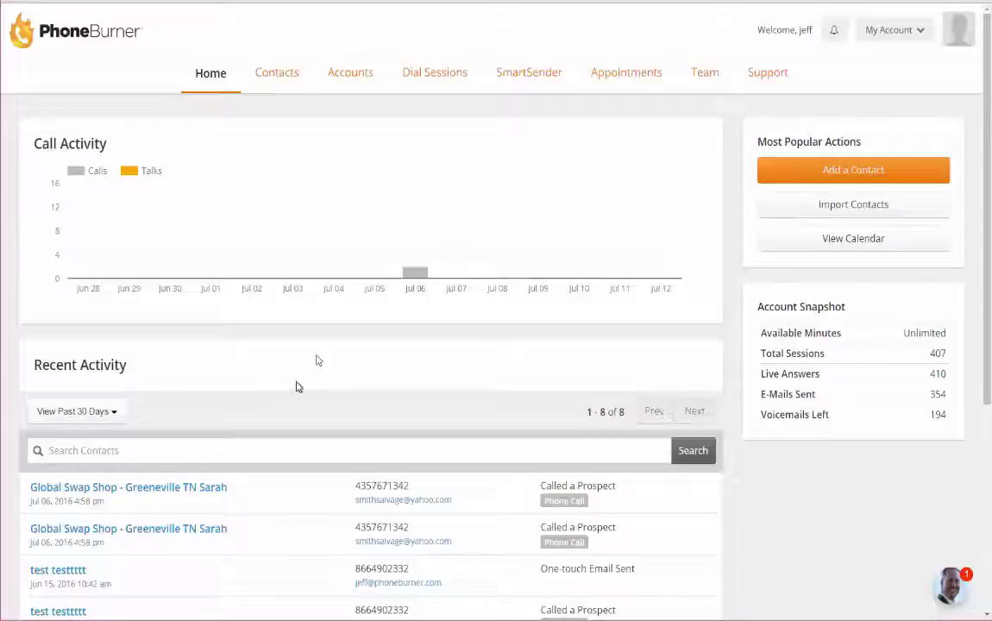
Step: Open the contacts list
click(281, 76)
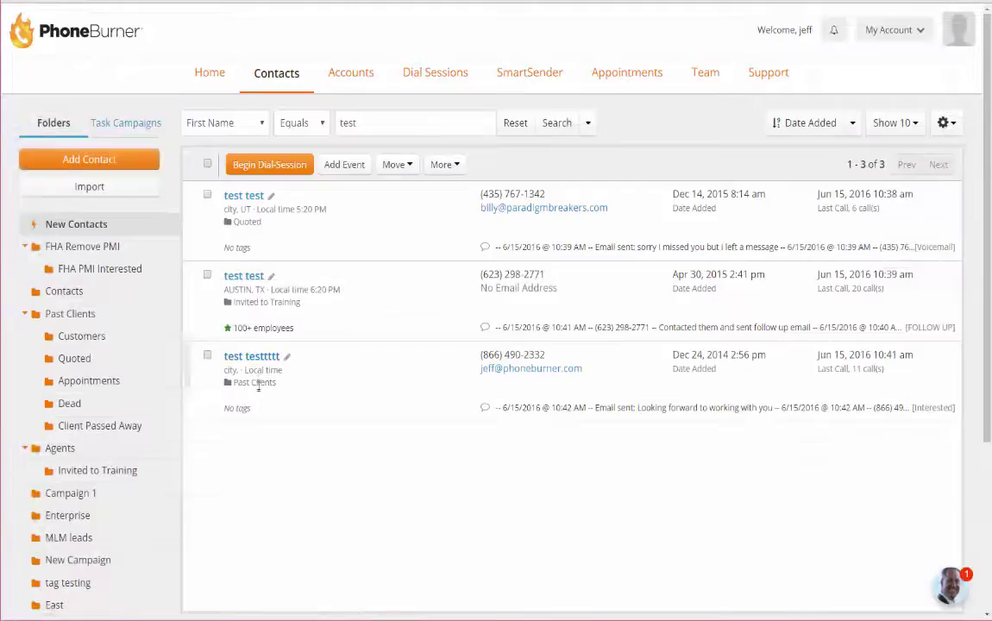
click(207, 197)
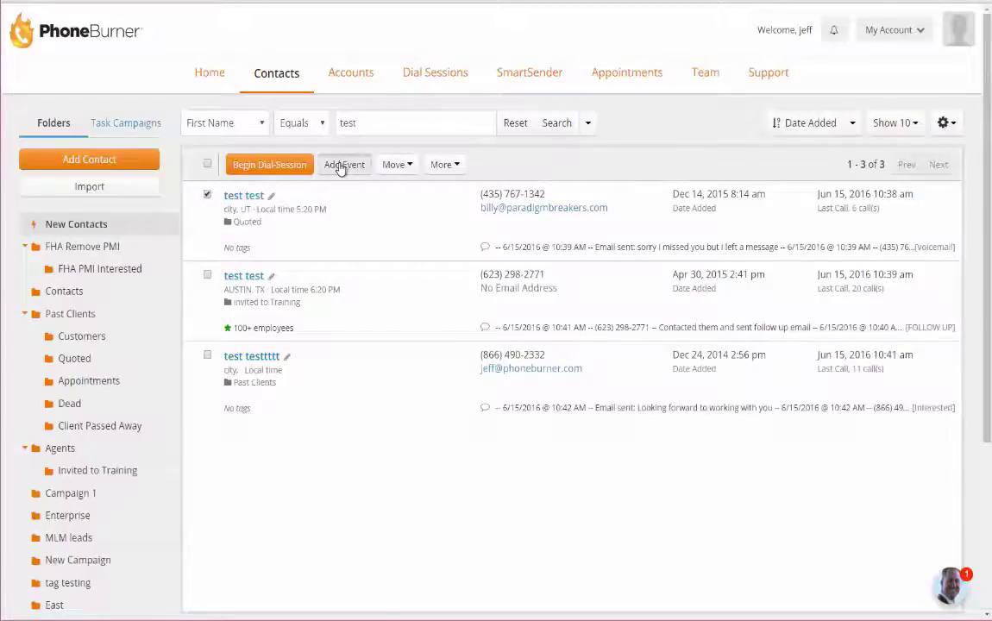
click(339, 168)
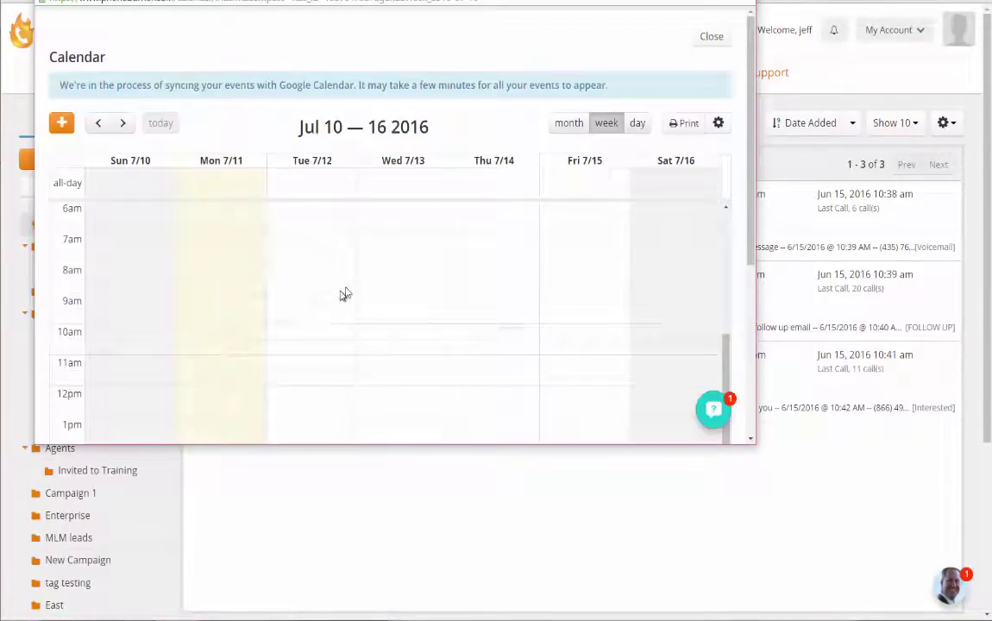
click(381, 262)
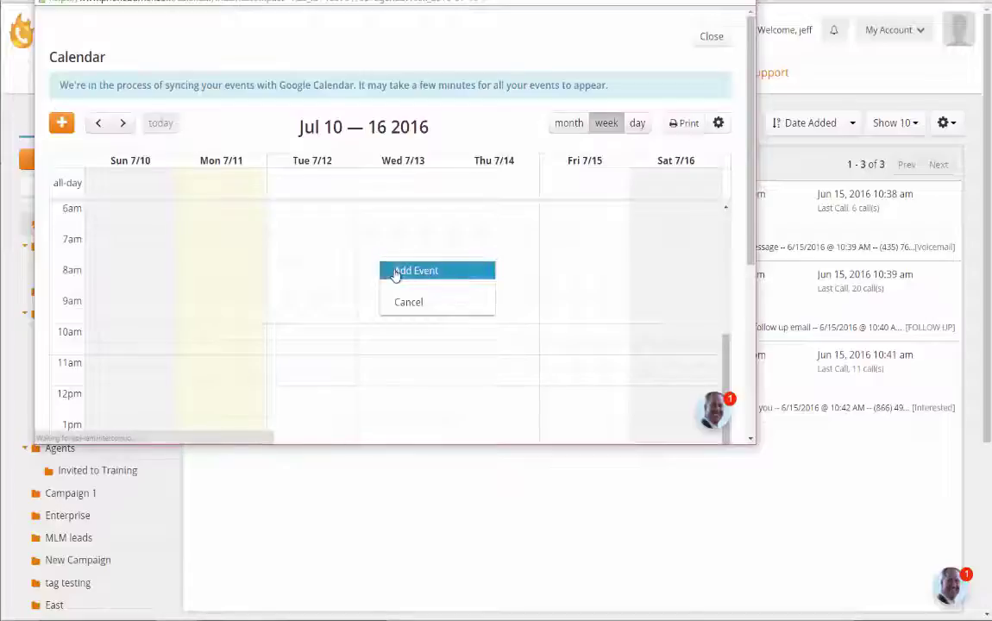
click(393, 274)
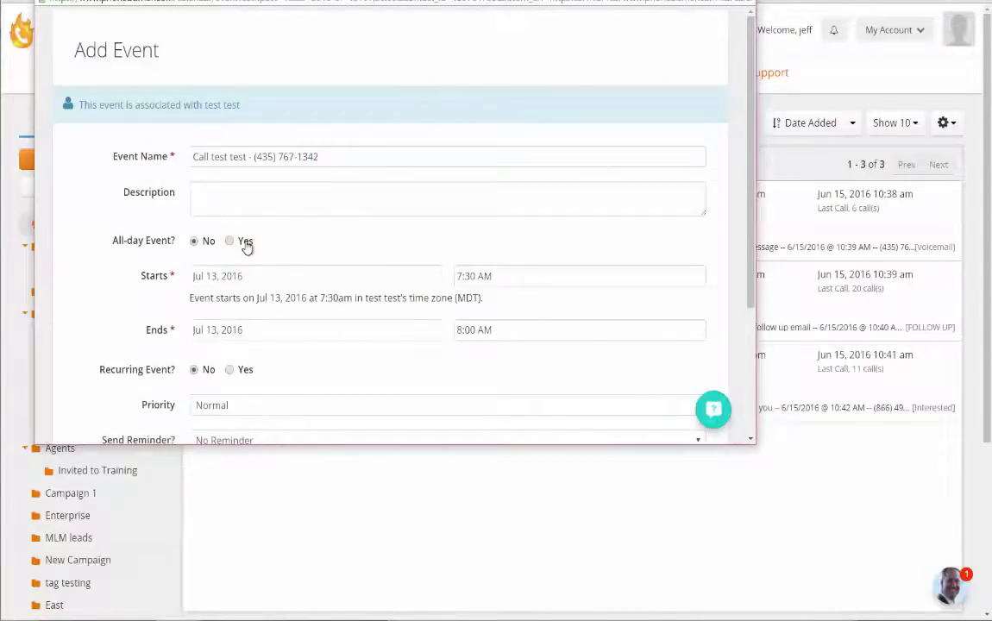
key(Escape)
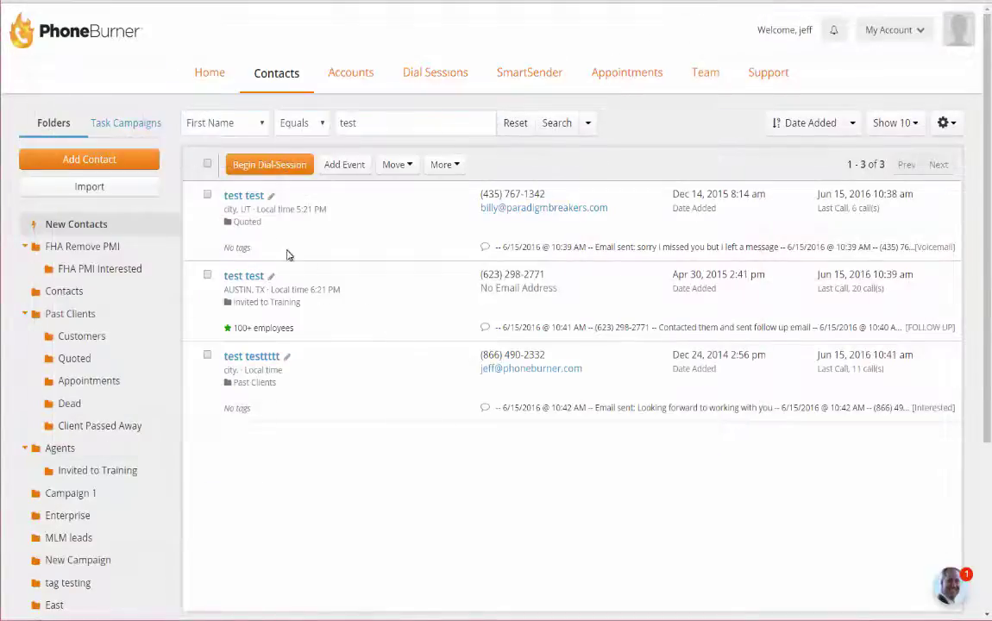
Step: Open the first contact's profile and set its Follow UP custom field to 07-12-2016
click(245, 197)
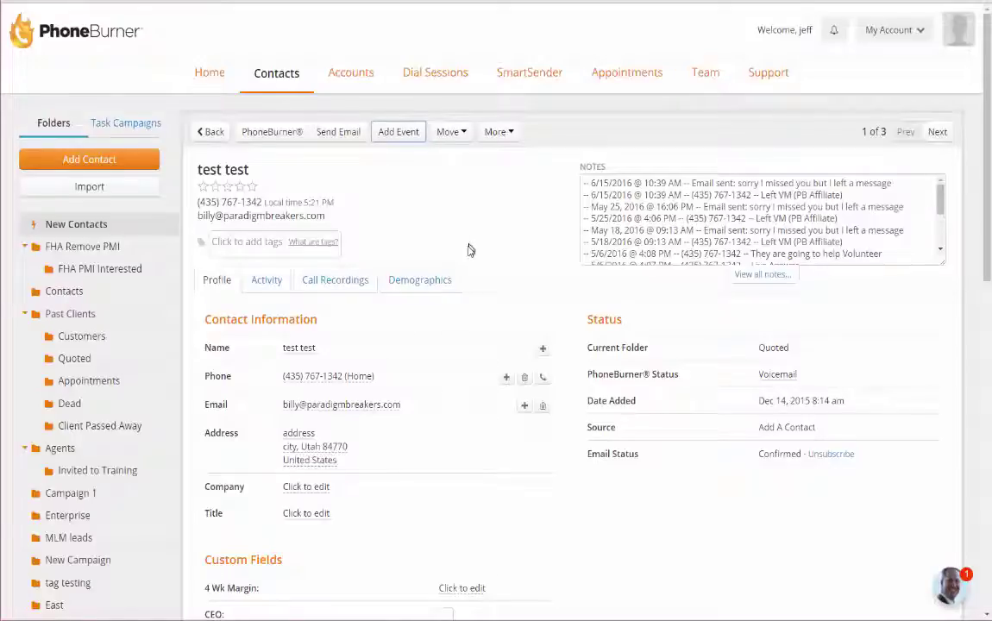
scroll(468, 251, down, 3)
scroll(468, 251, down, 3)
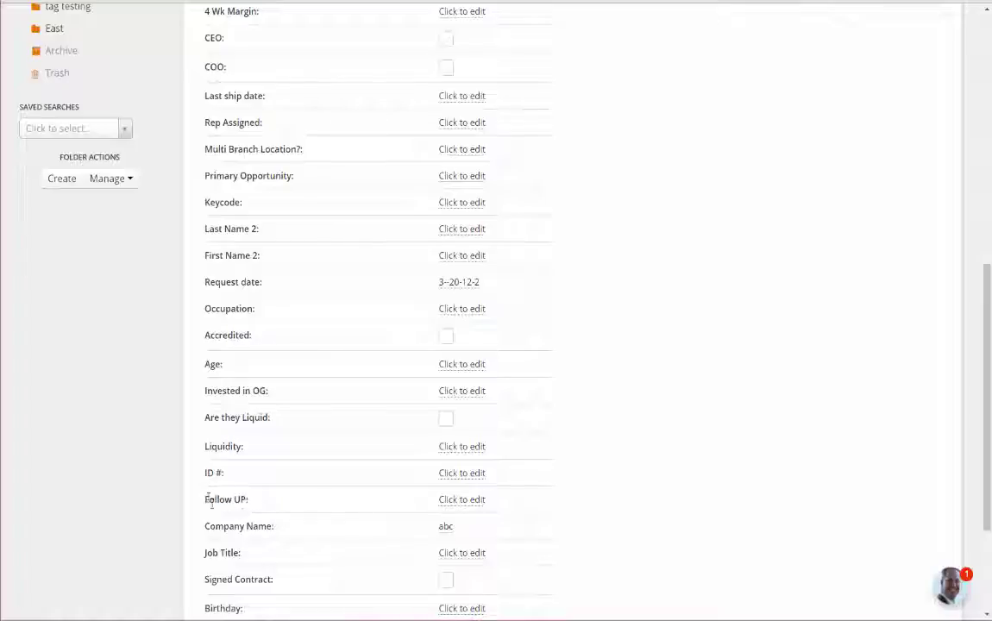
click(469, 503)
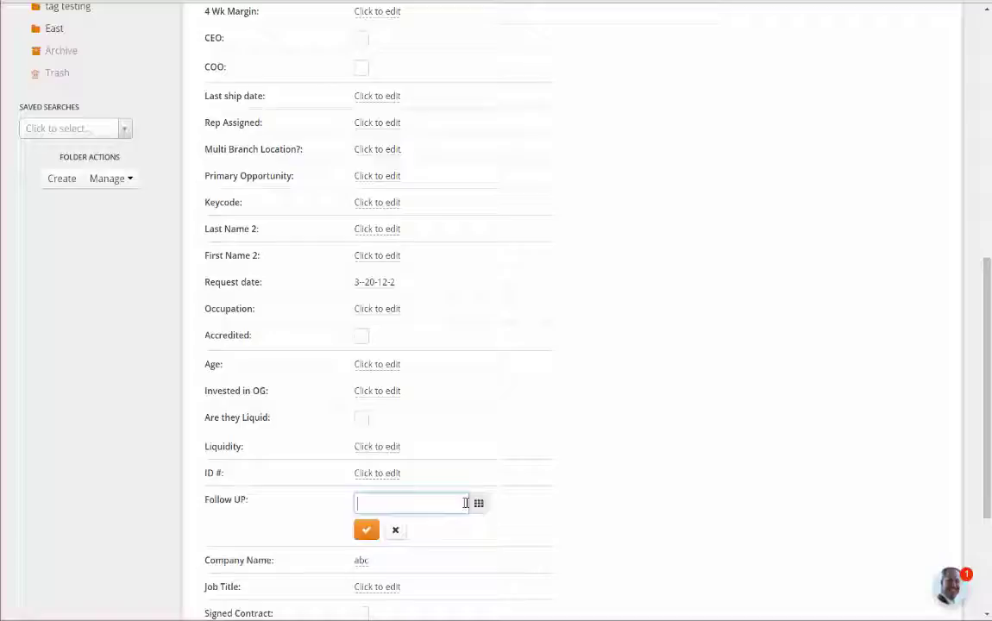
click(480, 506)
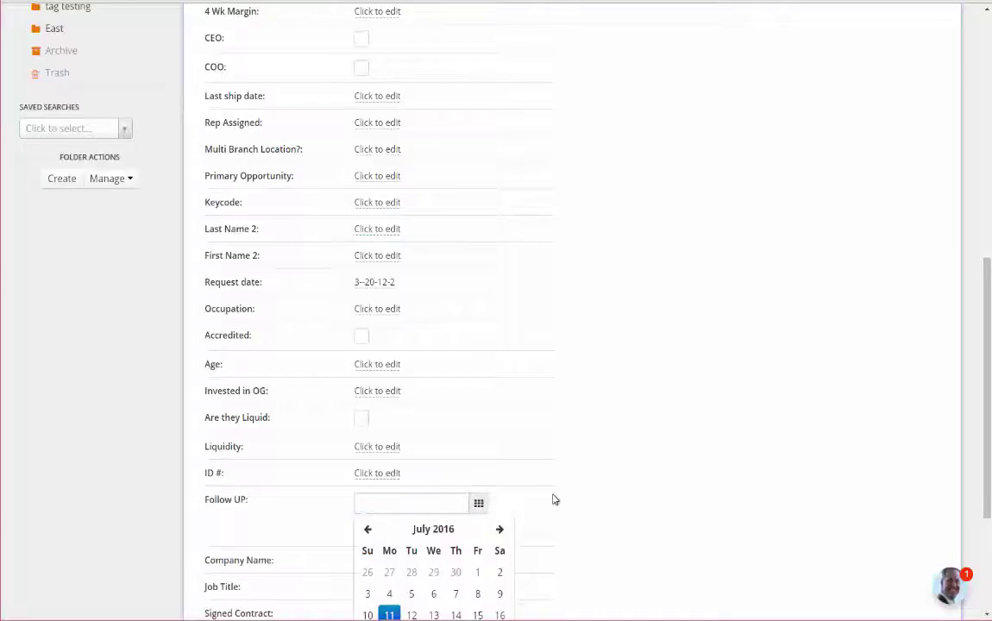
scroll(554, 500, down, 3)
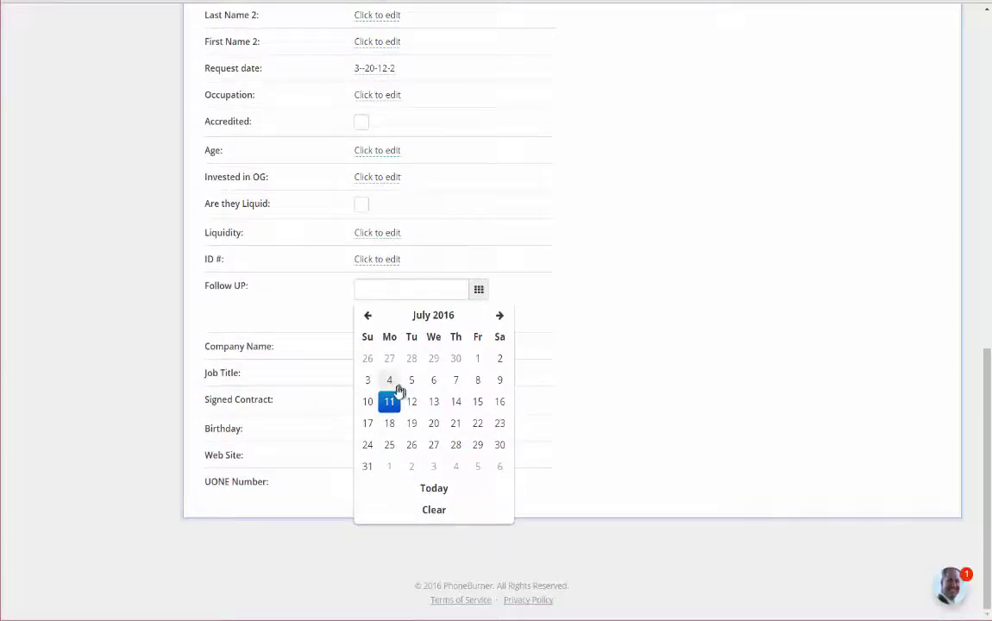
click(411, 403)
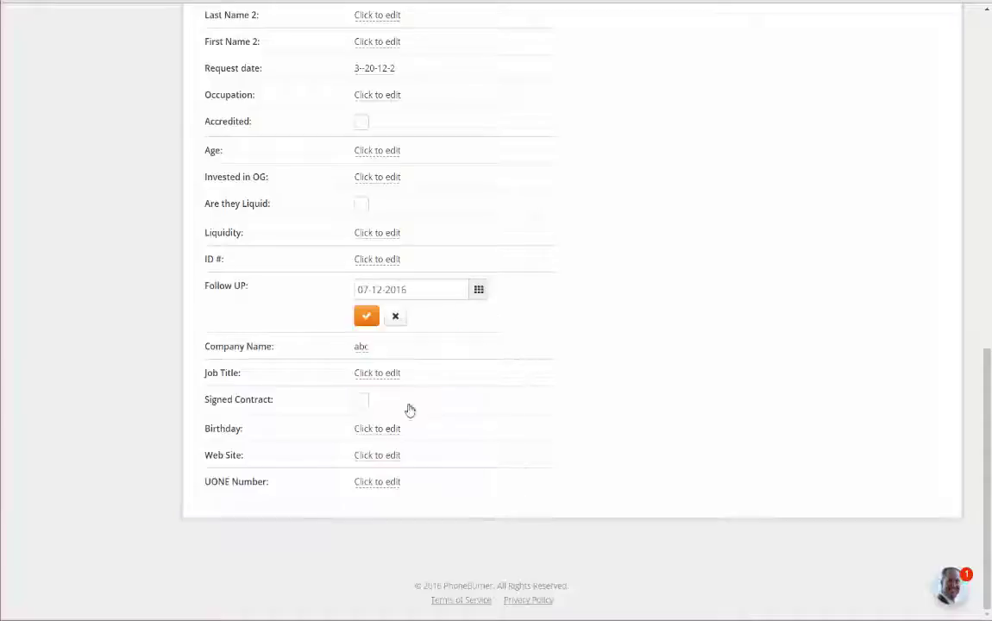
click(369, 318)
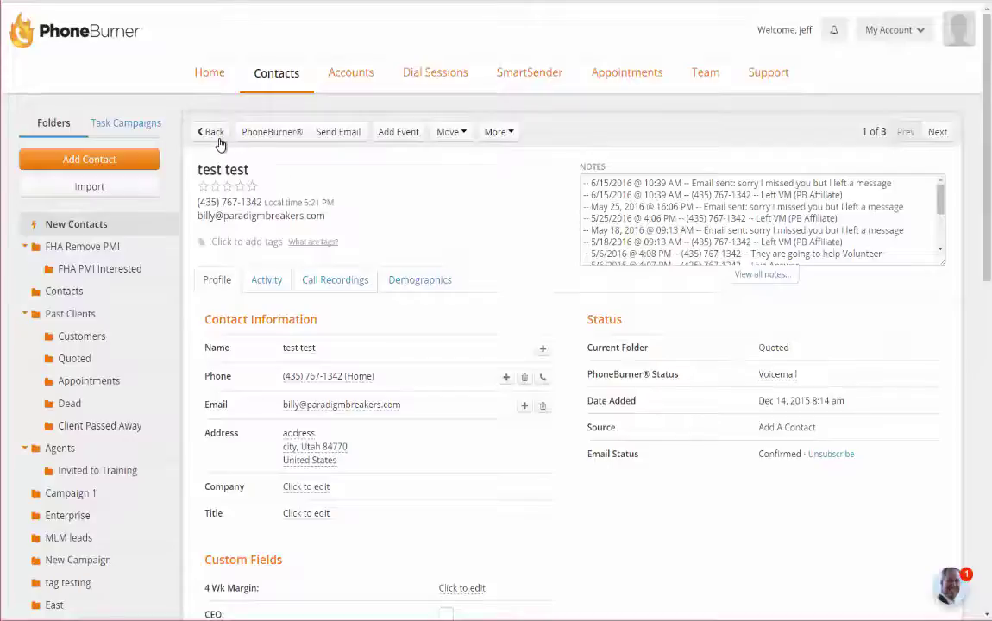
Step: Return to the contacts list and begin a dial session with all three listed contacts
click(211, 132)
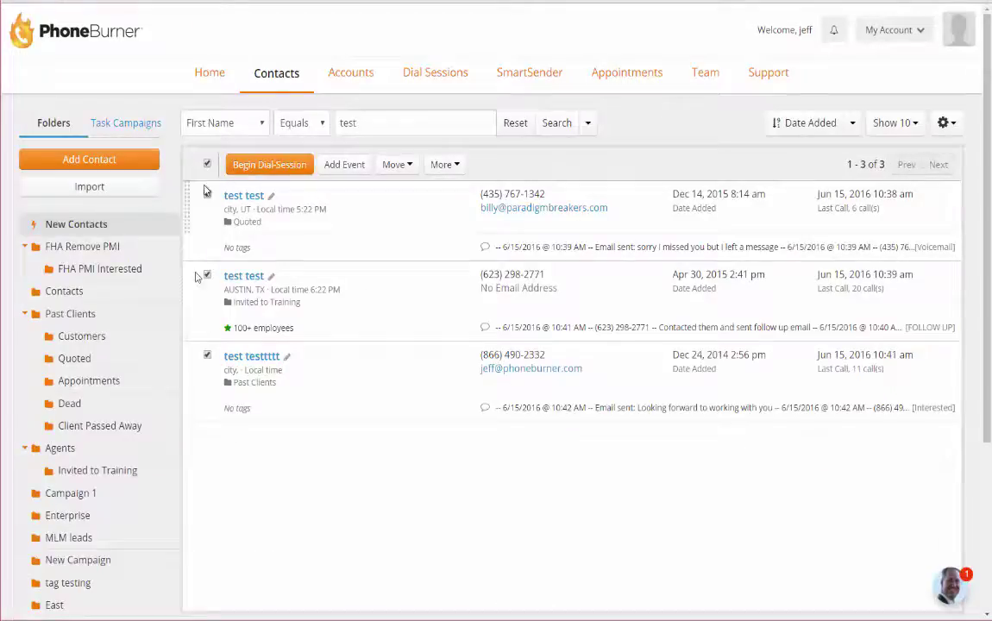
click(208, 164)
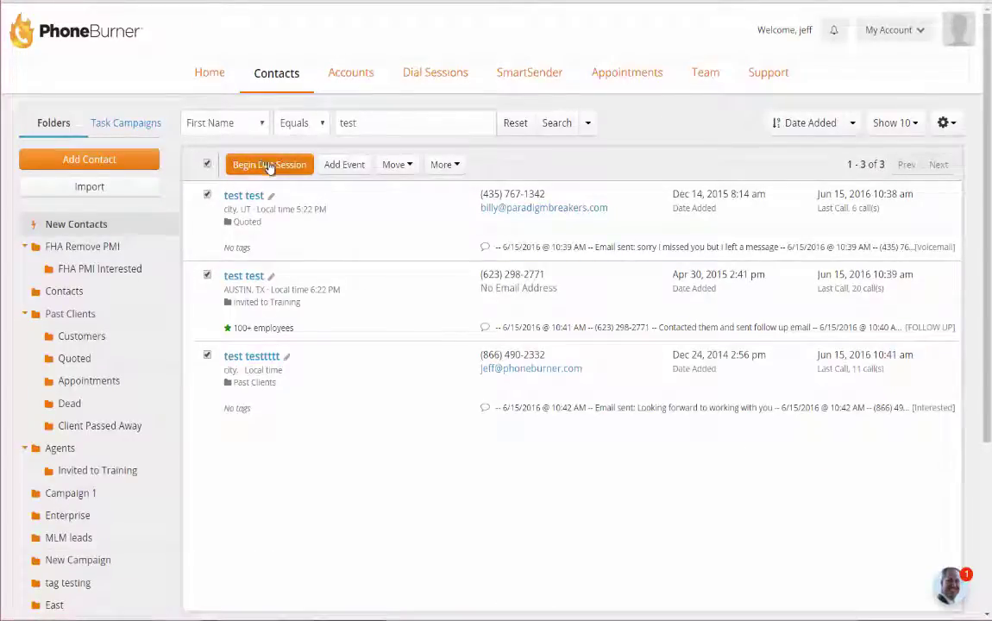
click(265, 165)
drag(906, 593, 979, 604)
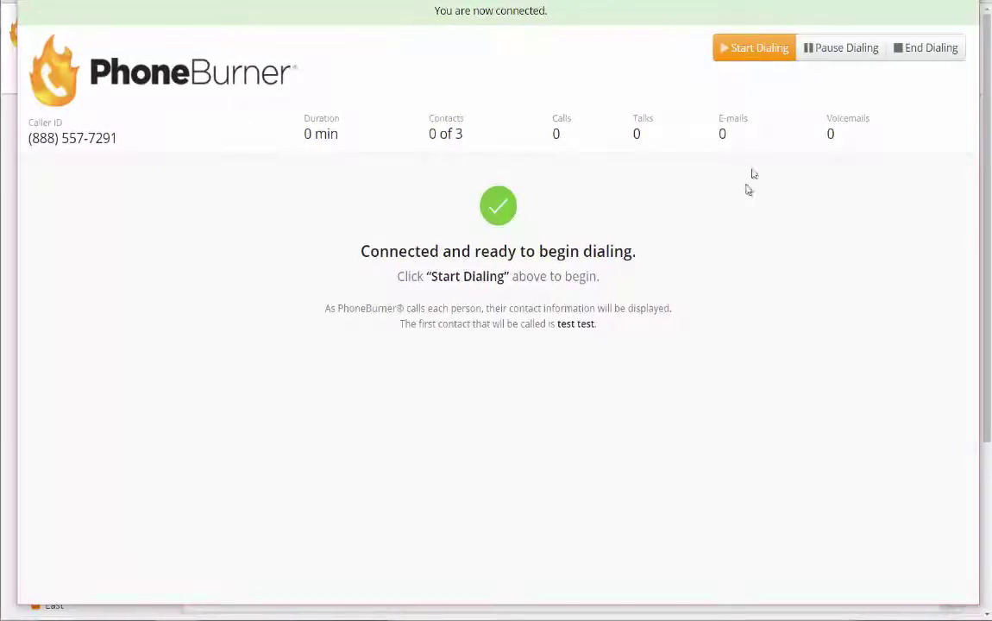
Step: Start dialing the first contact, log the call as a live answer and end the call
click(750, 50)
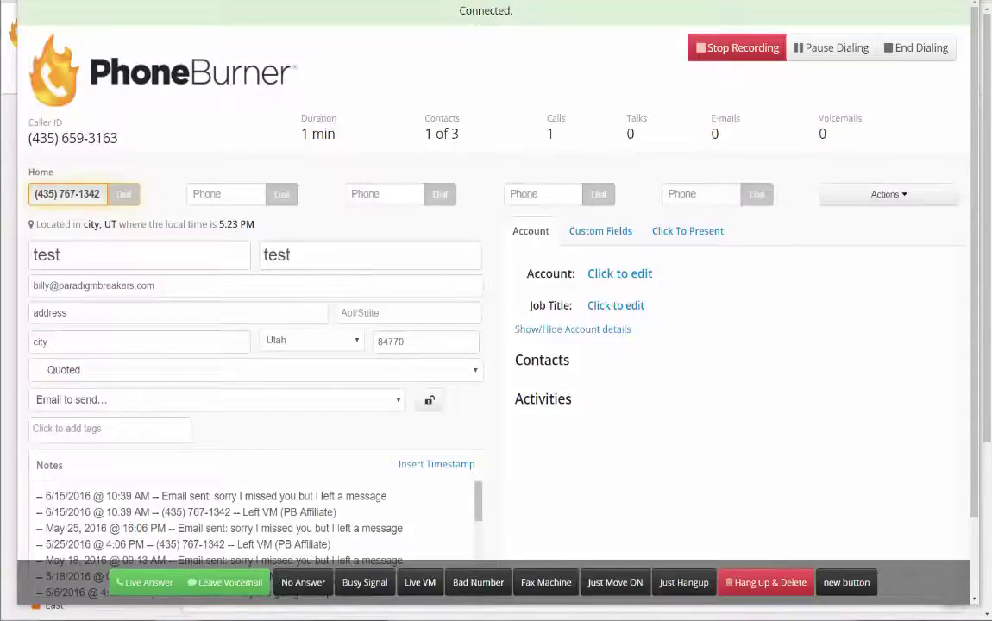
click(138, 584)
click(384, 573)
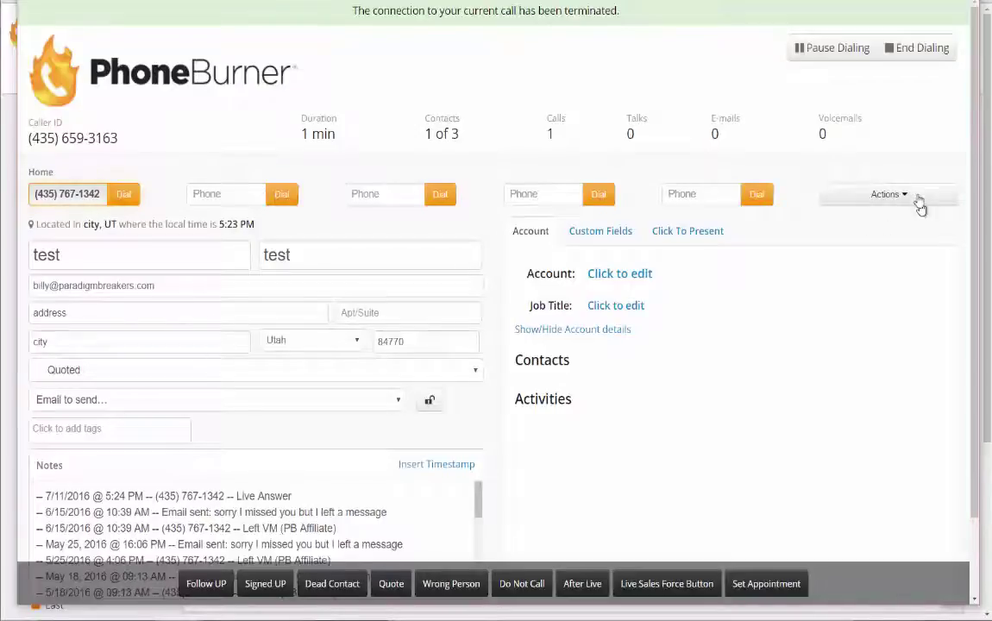
Step: Schedule a follow-up event for the called contact on Jul 14, 2016, from 1:00 PM to 1:30 PM, and save it
click(883, 196)
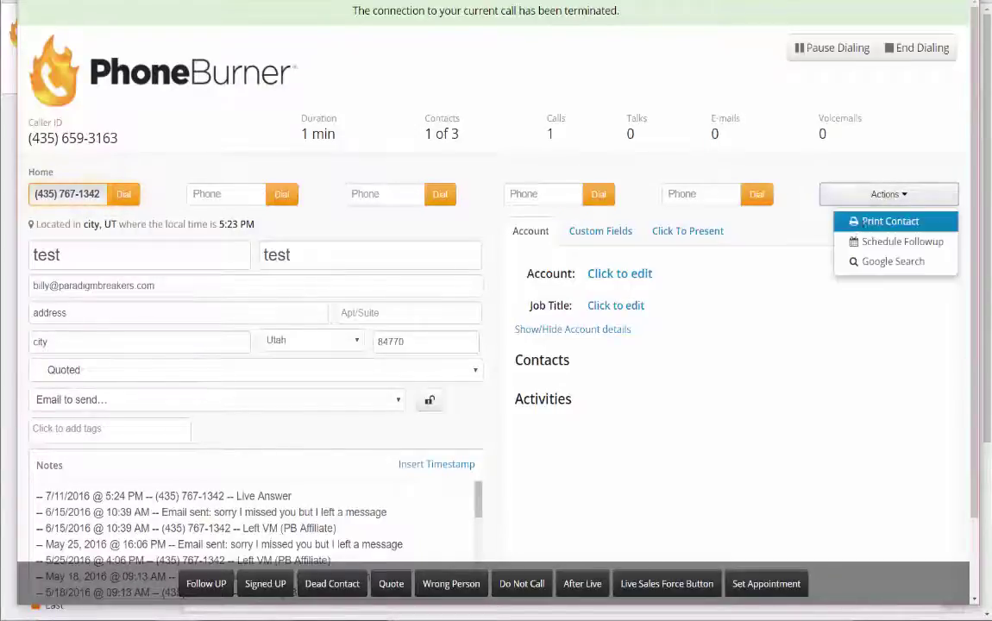
click(890, 242)
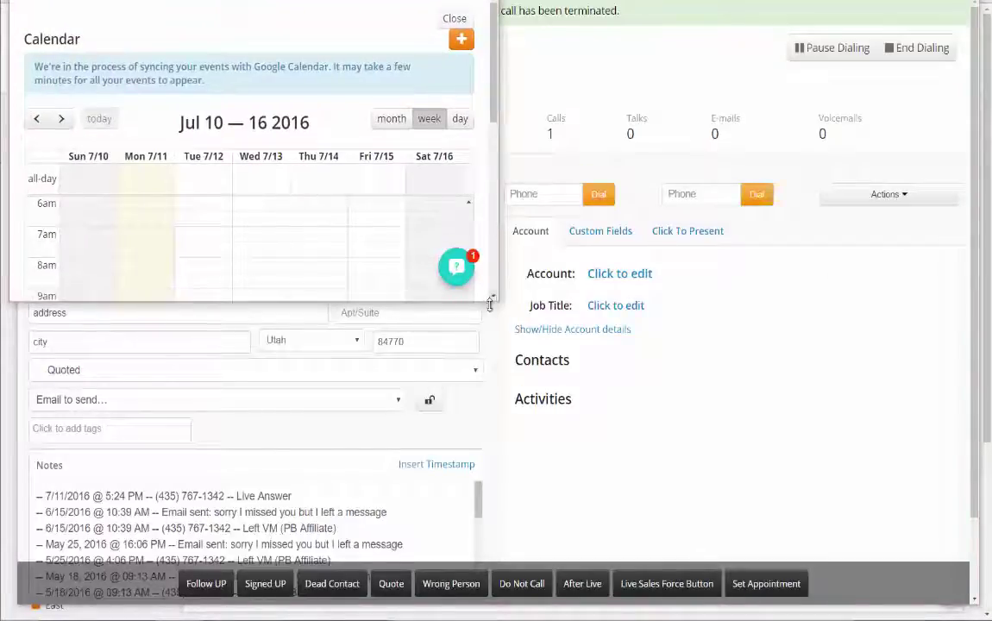
drag(495, 300, 769, 470)
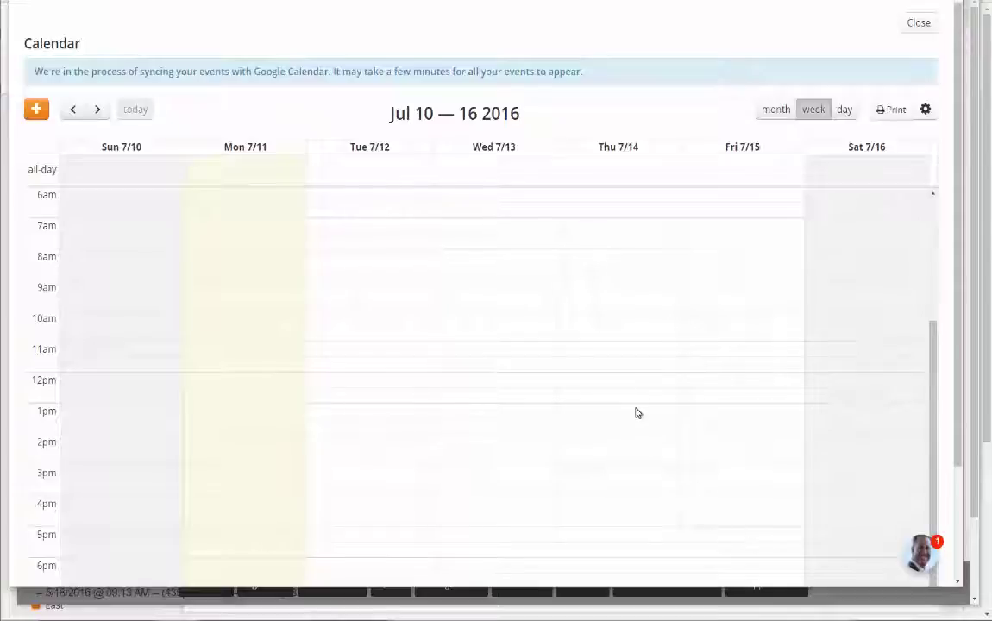
click(636, 413)
click(647, 429)
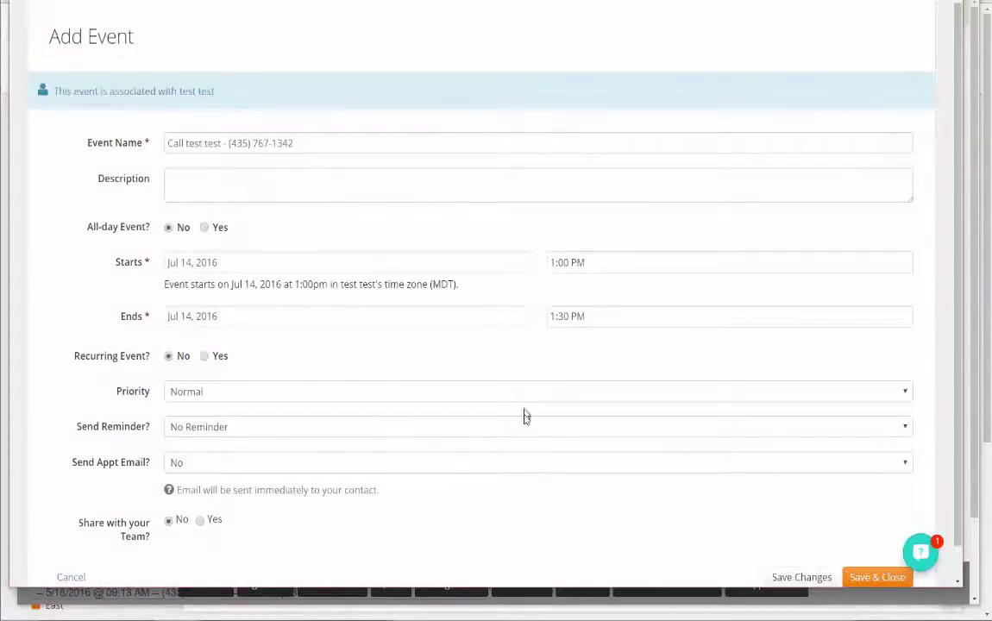
scroll(500, 430, down, 1)
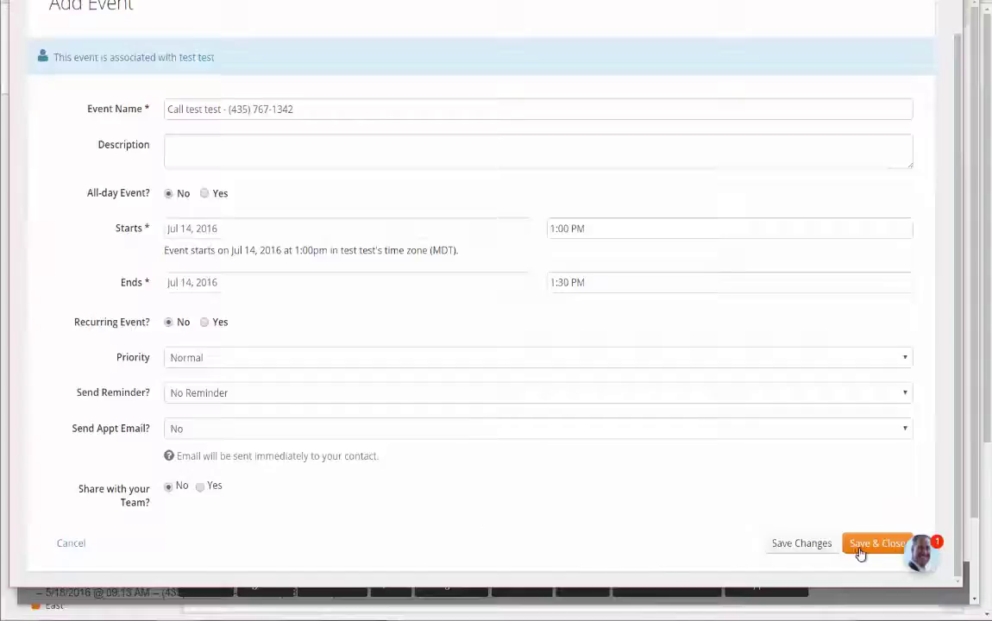
click(813, 550)
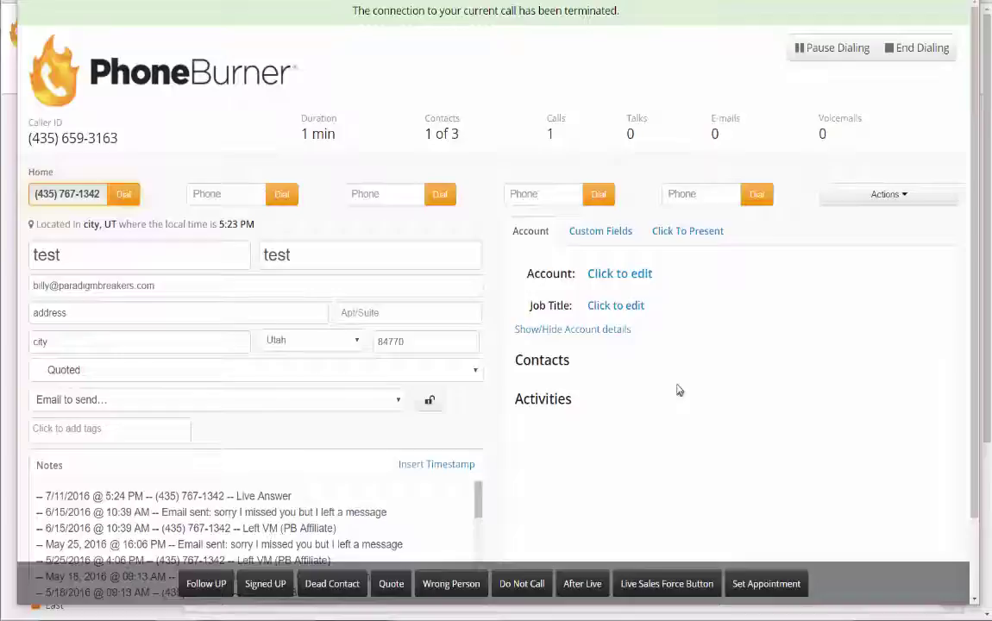
Step: Set the called contact's Follow UP custom field to 07-13-2016 in the dialer
scroll(678, 387, down, 1)
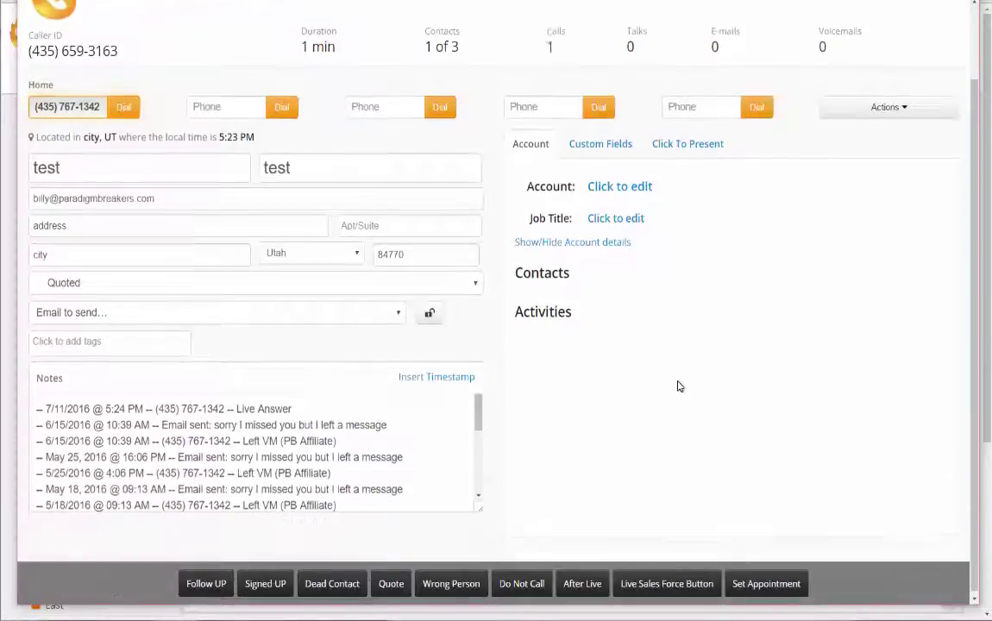
click(620, 143)
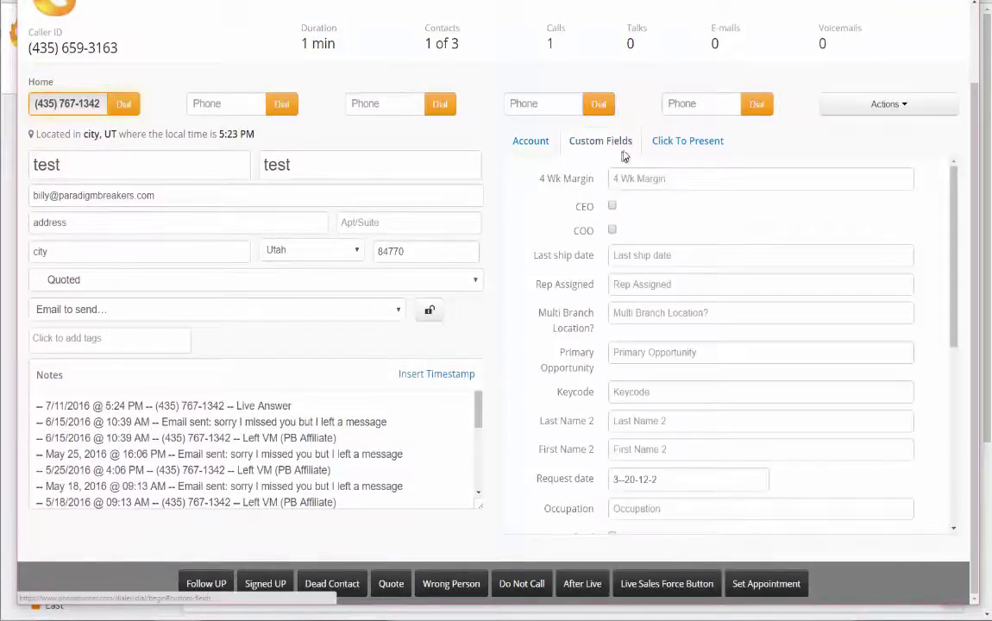
scroll(647, 241, down, 5)
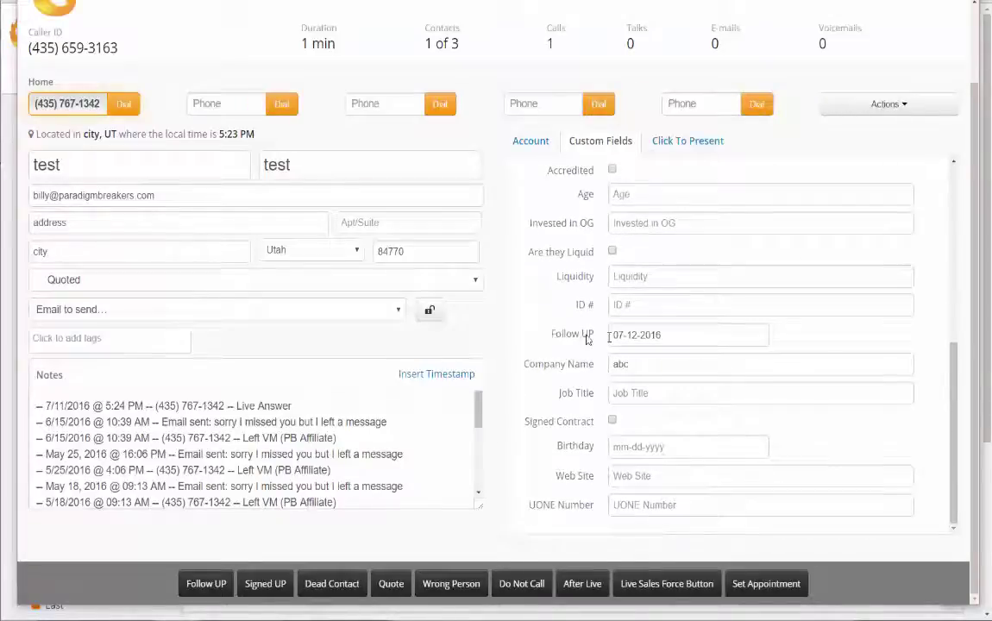
click(619, 335)
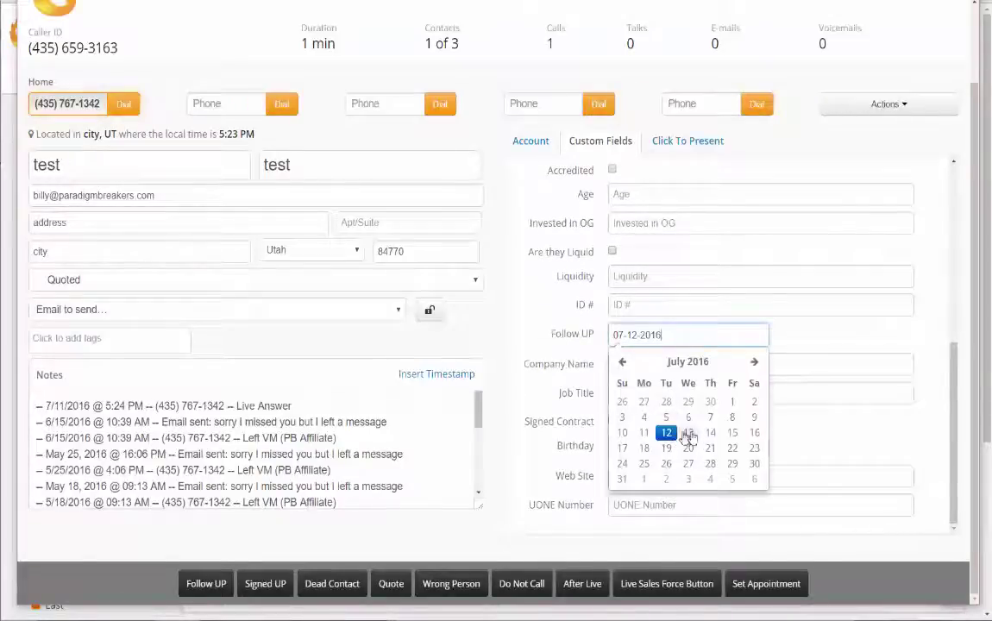
click(689, 433)
click(805, 346)
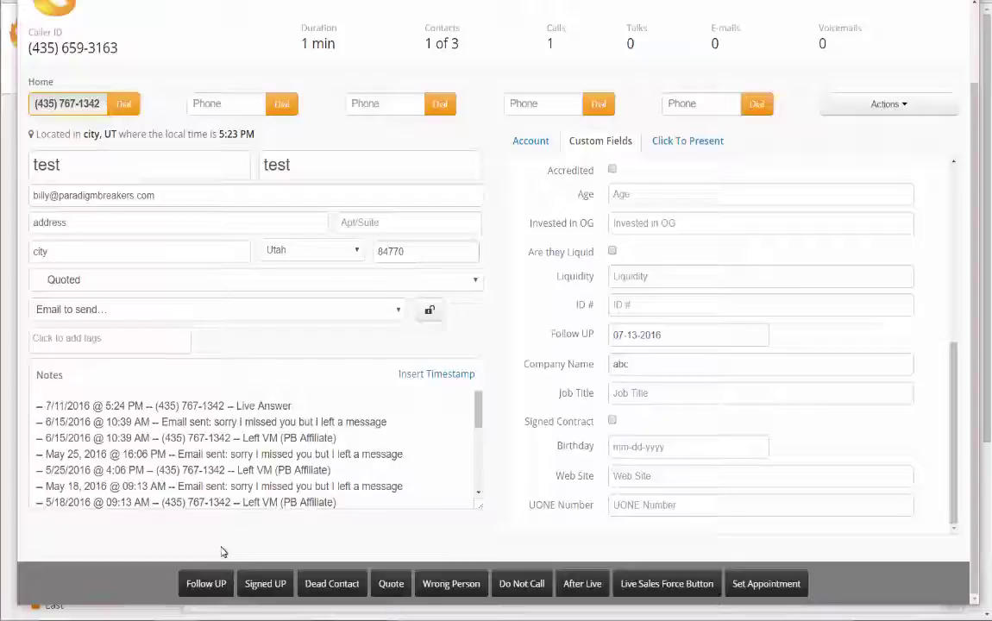
Step: Record the call's outcome as Follow UP and end the dial session
click(207, 583)
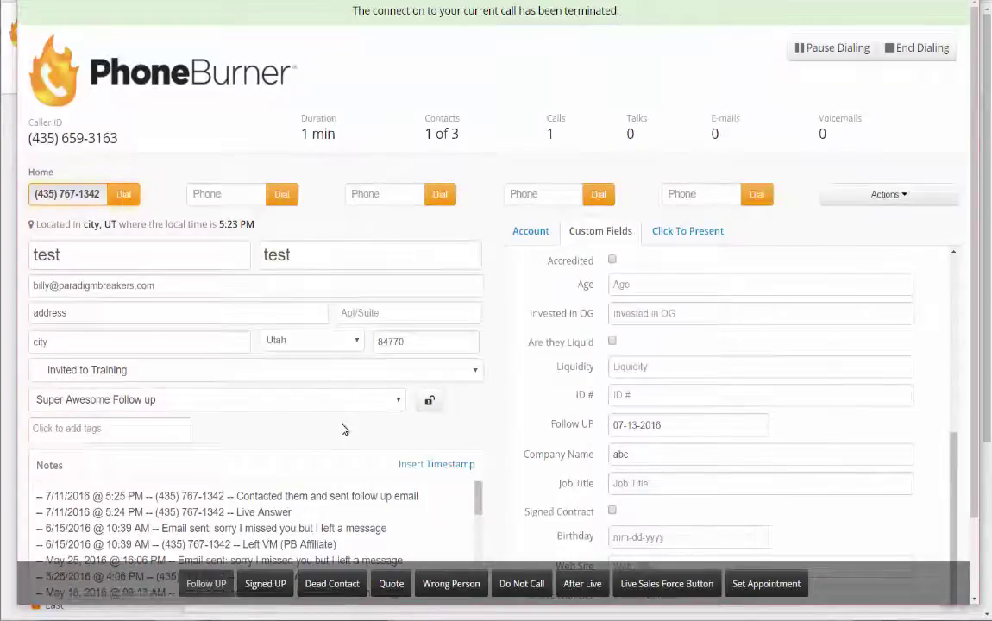
click(908, 52)
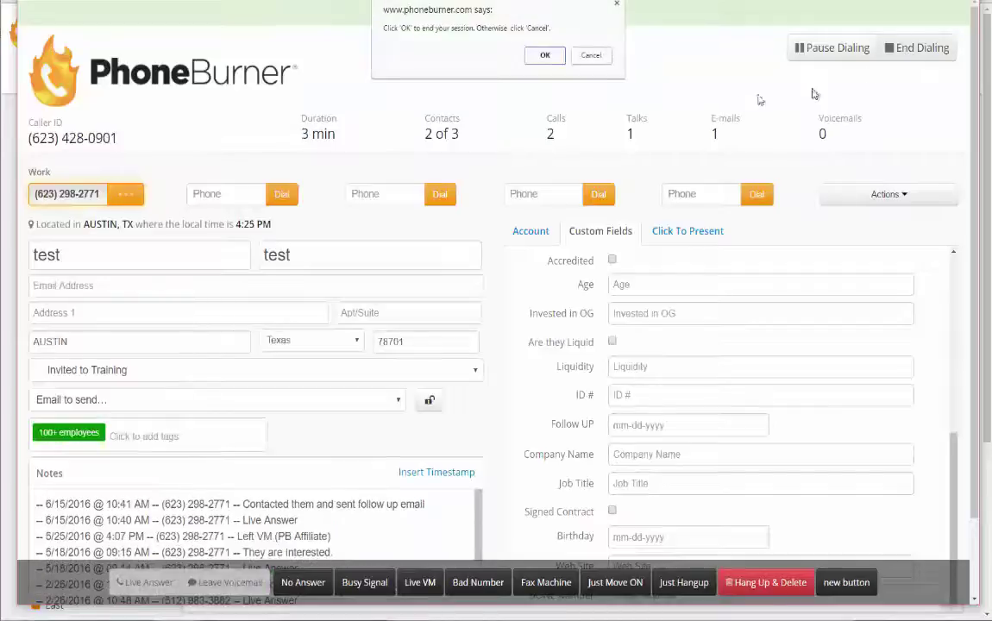
click(544, 59)
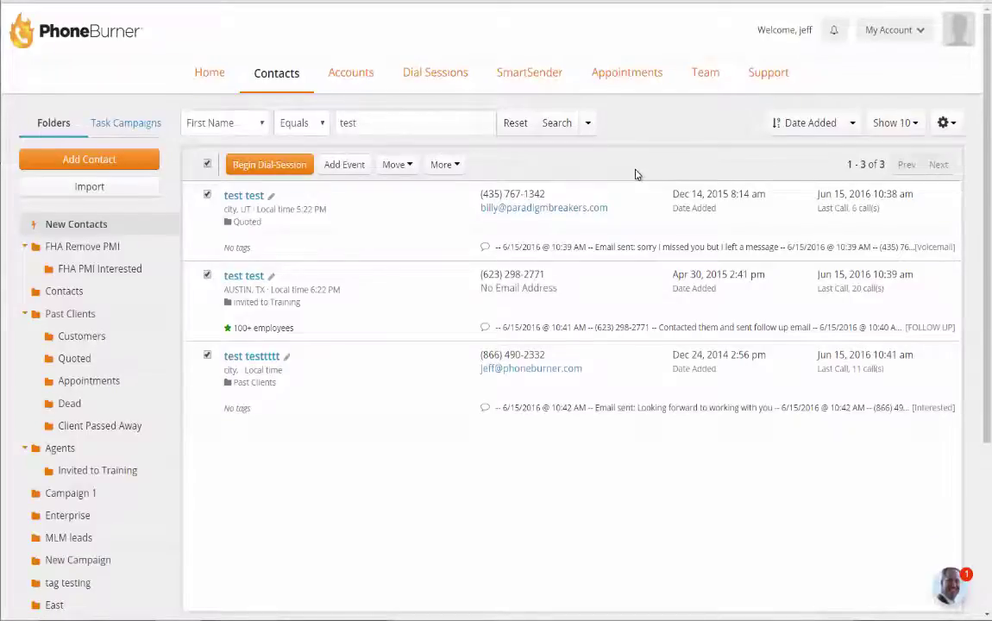
Step: Set the Follow UP custom field filter in the advanced contact search to On July 13, 2016
click(588, 124)
scroll(546, 241, down, 1)
scroll(545, 240, down, 1)
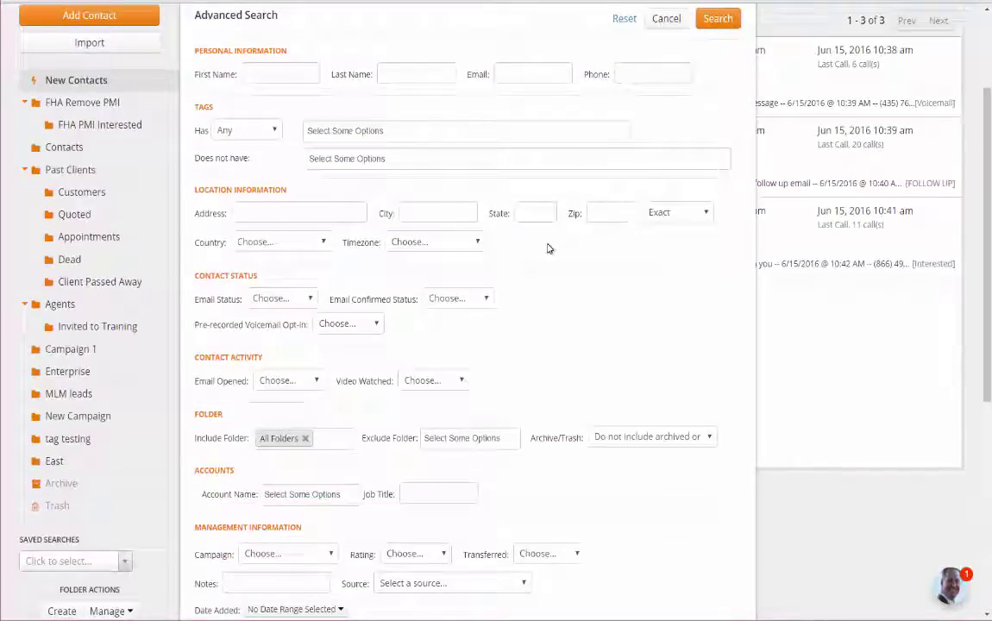
scroll(535, 249, down, 5)
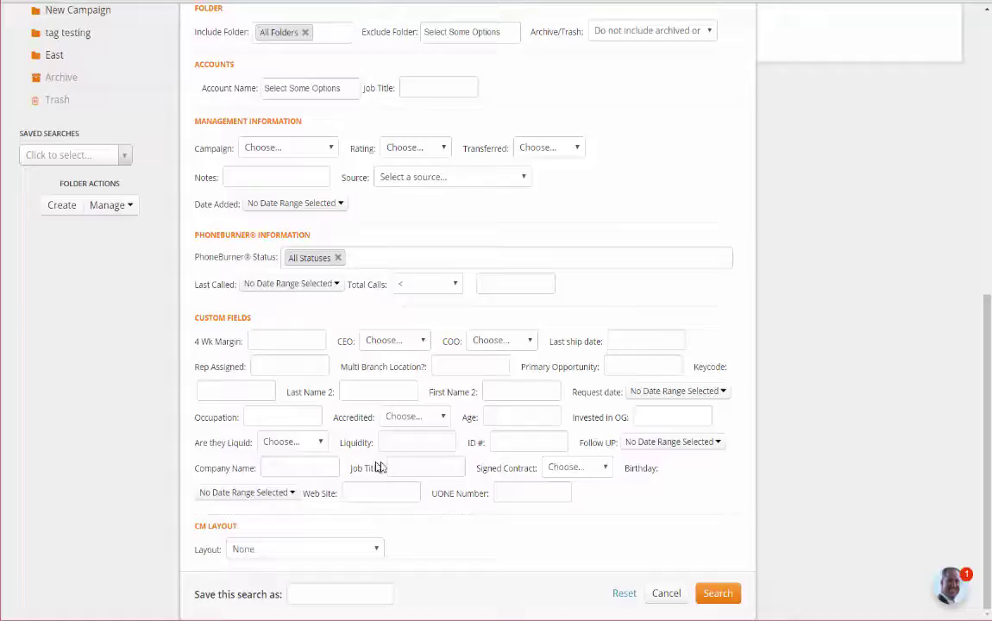
click(667, 443)
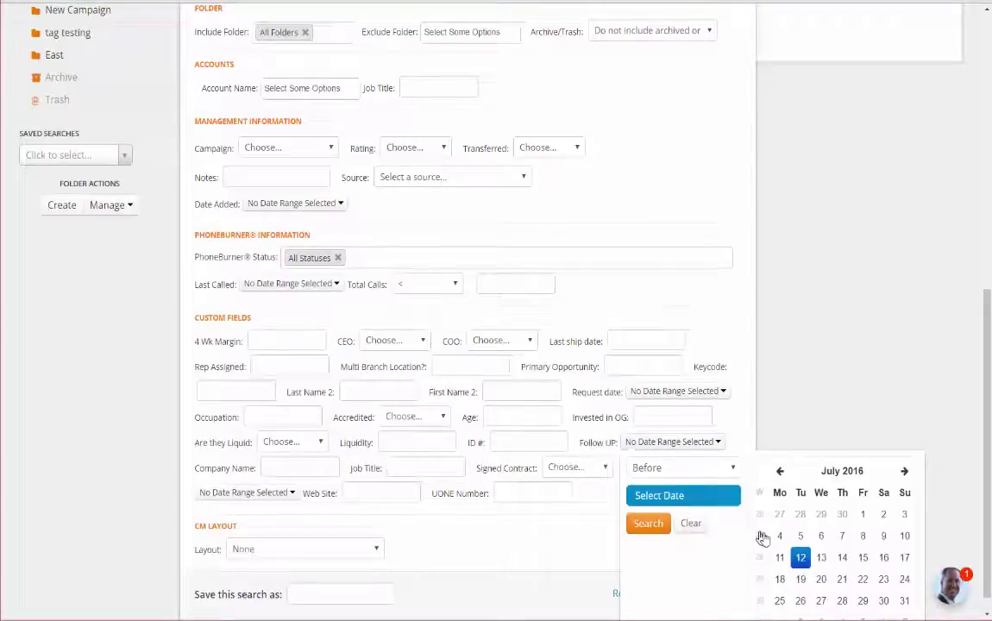
click(823, 558)
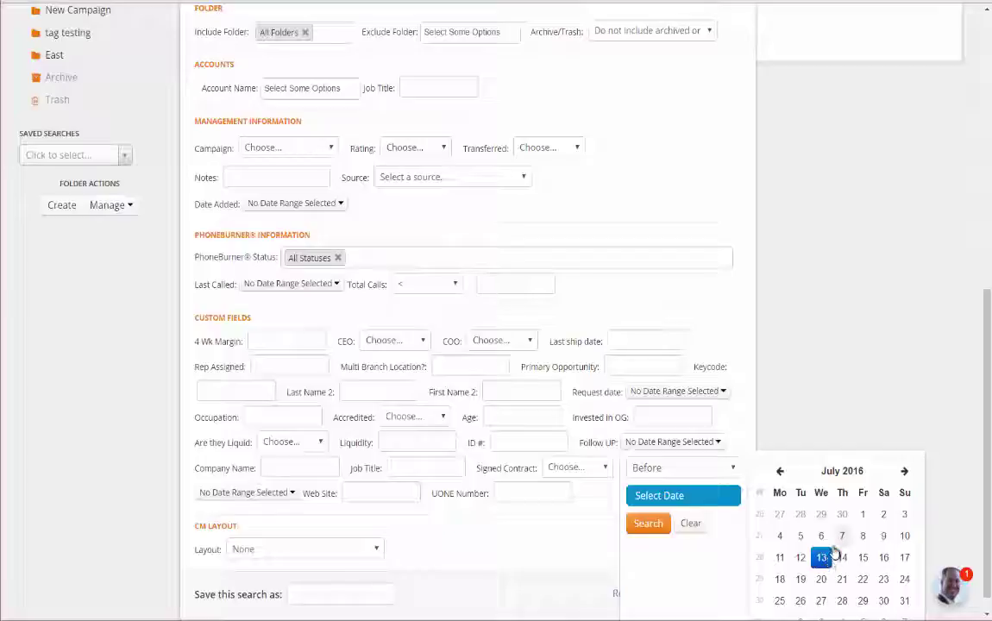
click(672, 468)
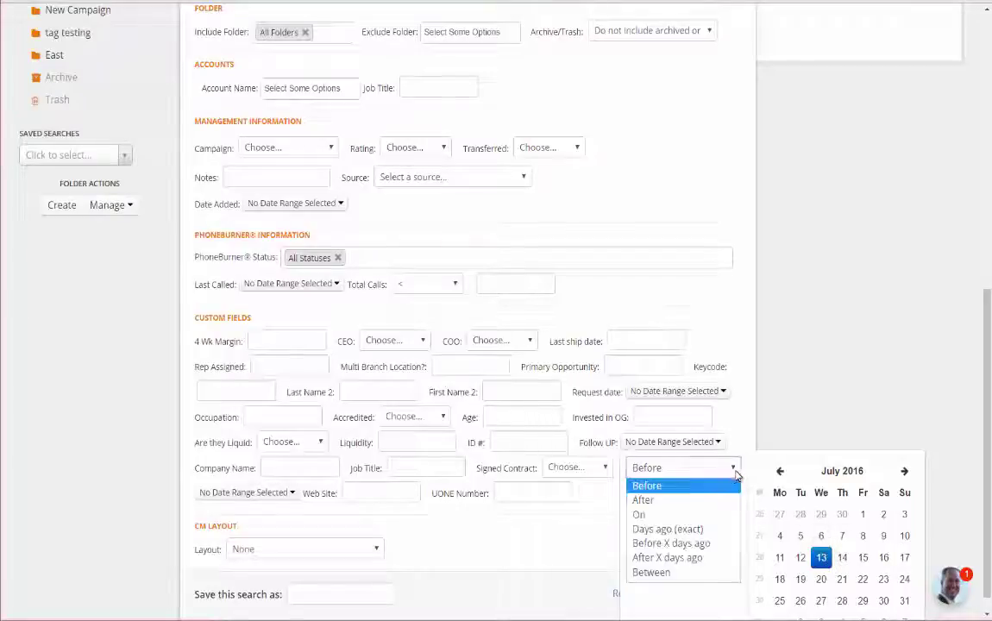
click(665, 515)
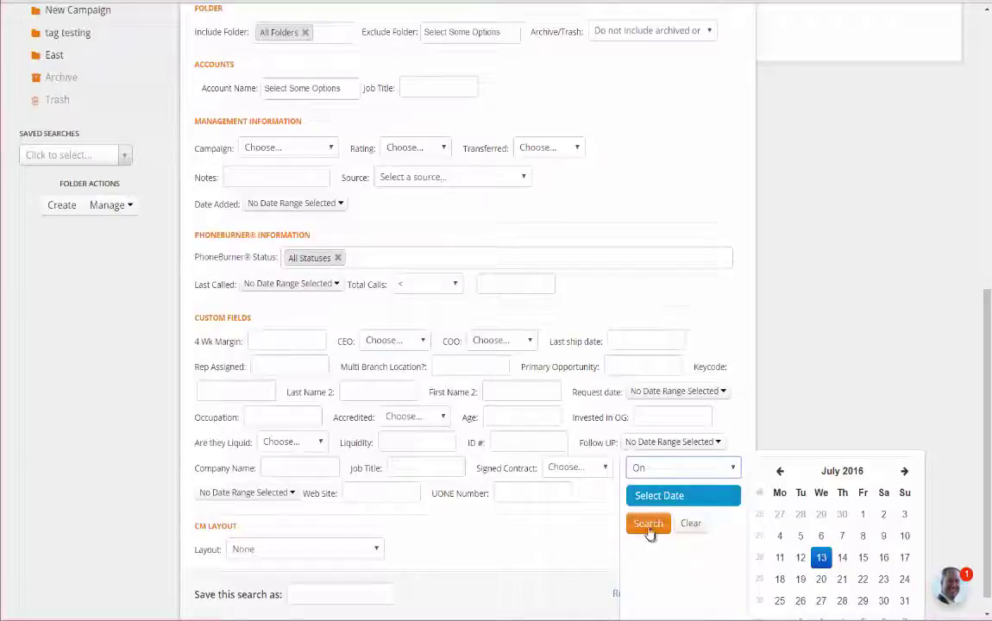
Step: Apply the Follow UP date filter, run the advanced search and select all contacts found
click(648, 524)
click(718, 593)
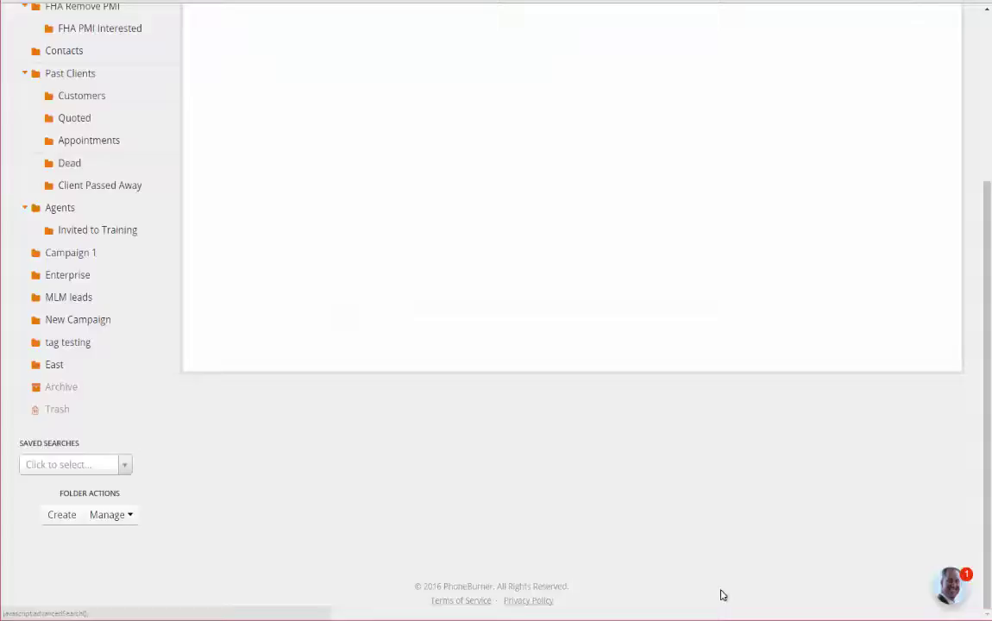
scroll(571, 453, up, 3)
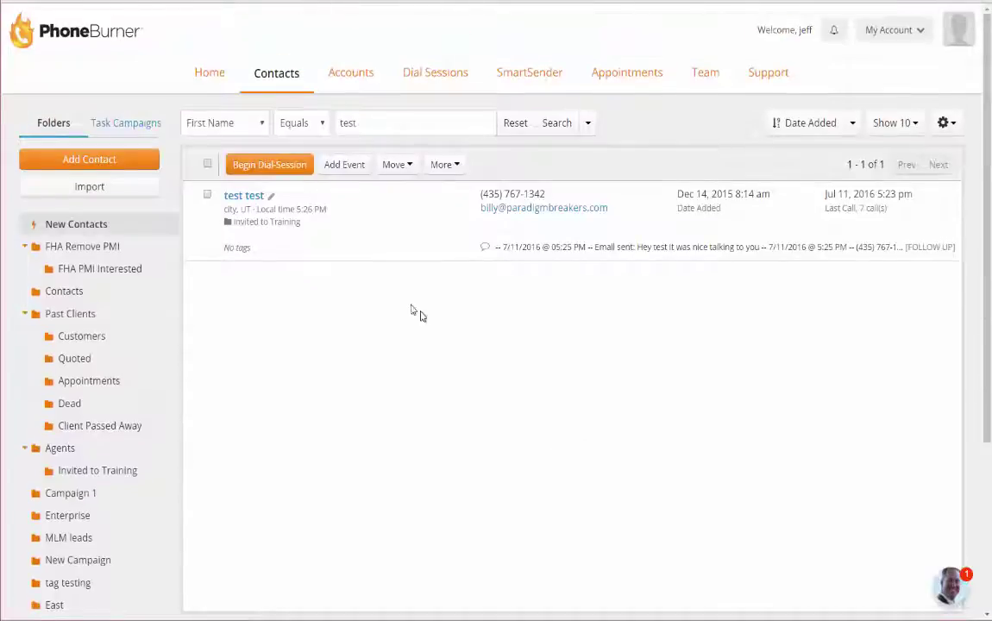
click(208, 165)
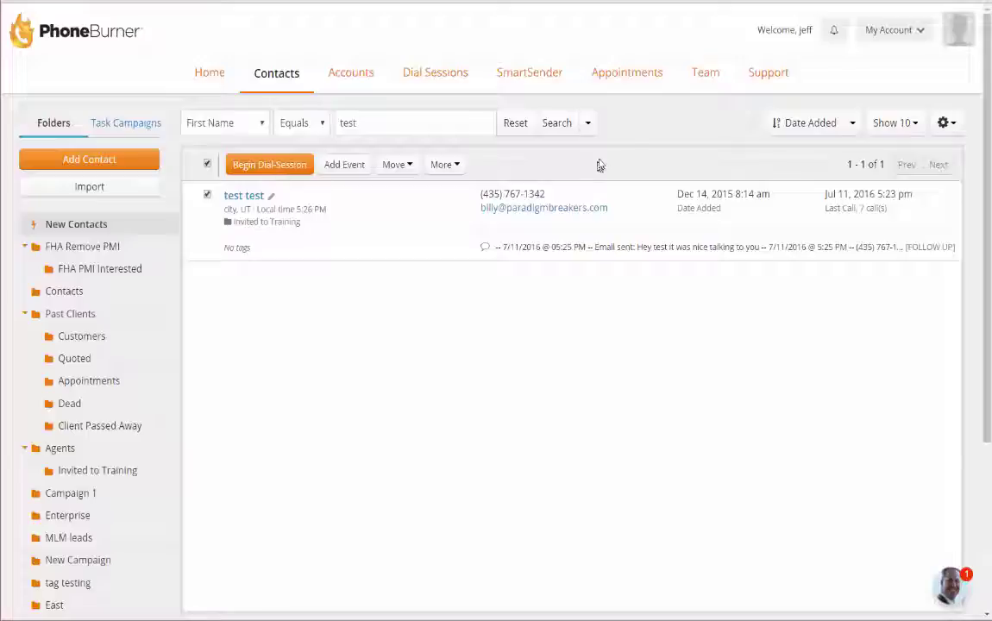
Step: Reopen the advanced search and change the Follow UP filter's condition to Between
click(588, 123)
scroll(629, 290, down, 6)
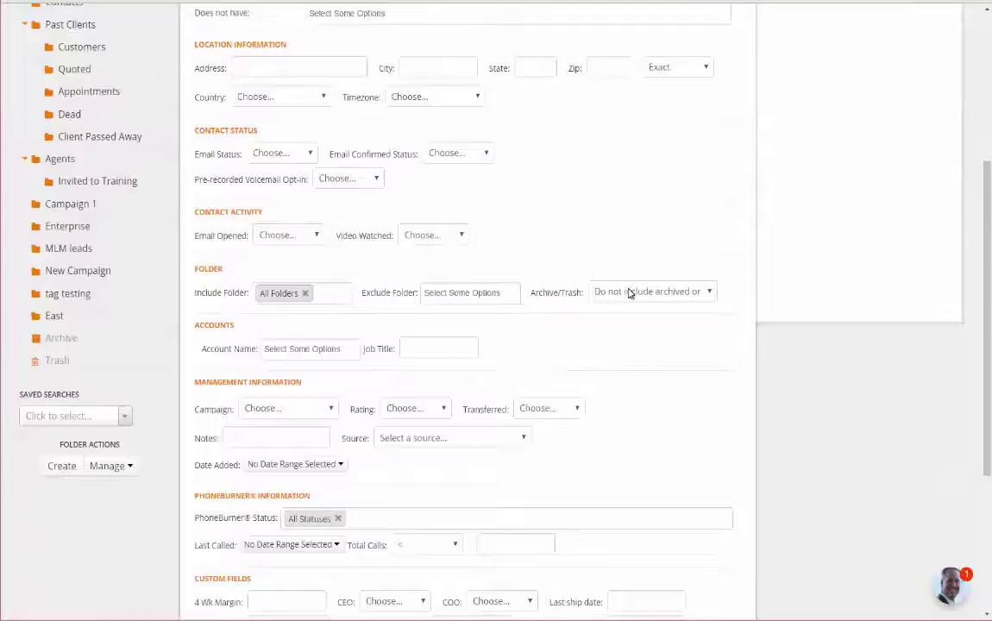
click(636, 444)
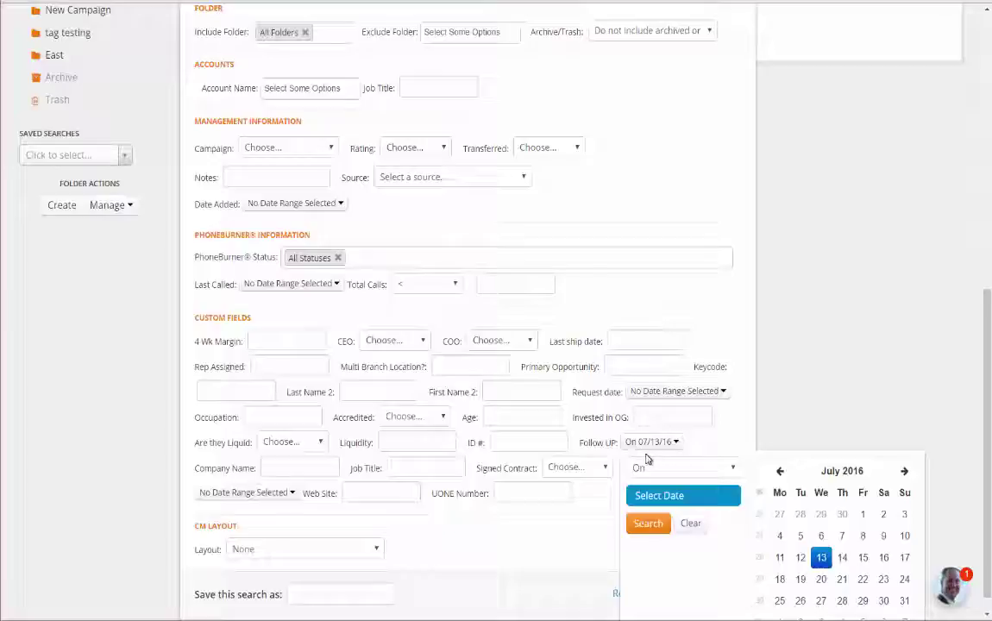
click(732, 471)
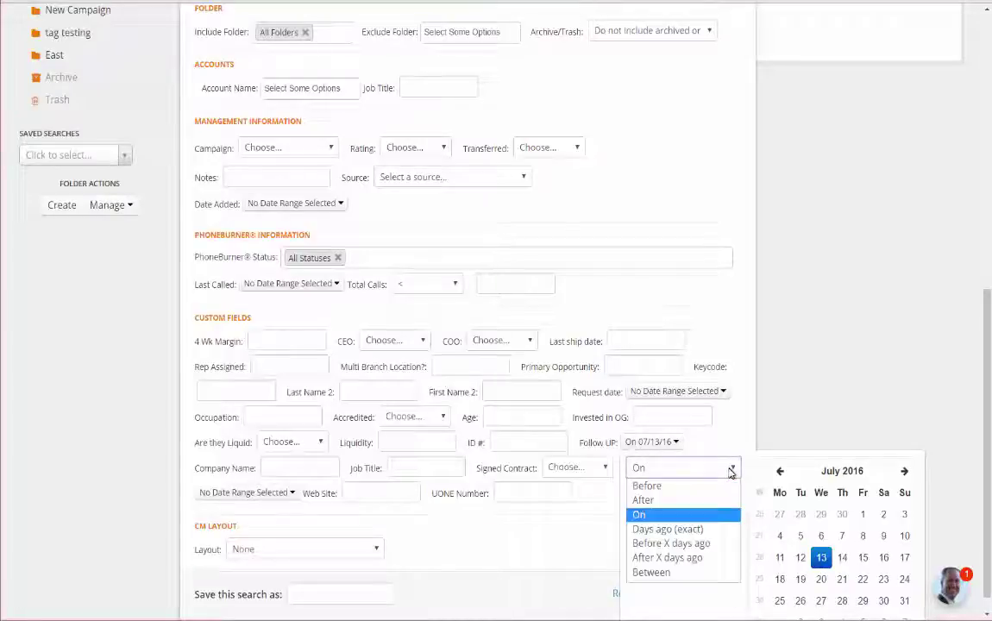
click(660, 574)
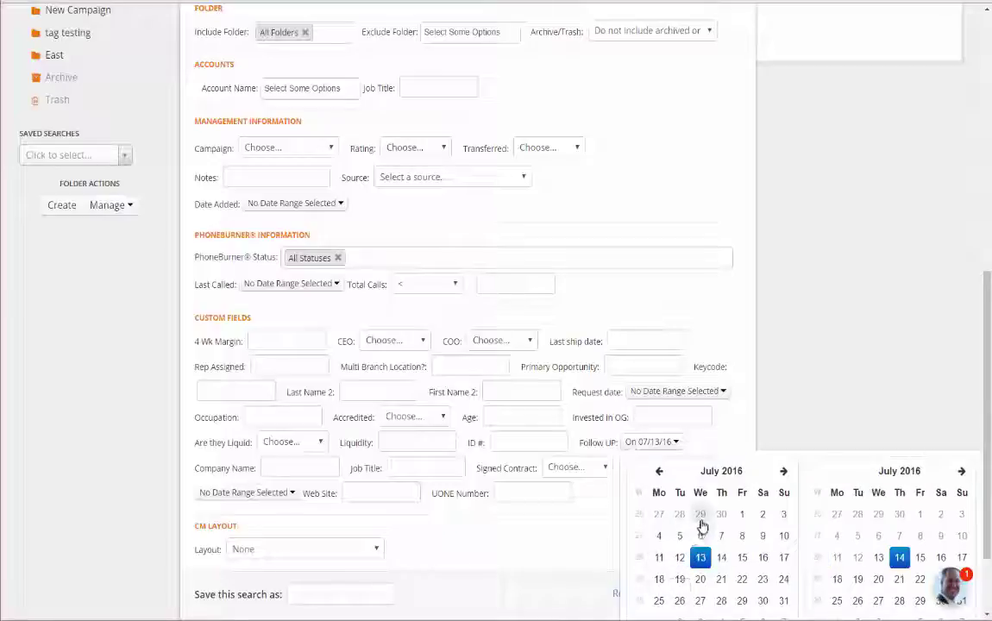
Step: Set the Follow UP date range to 08/01/15 - 07/14/16, apply it and run the search
click(660, 472)
click(659, 472)
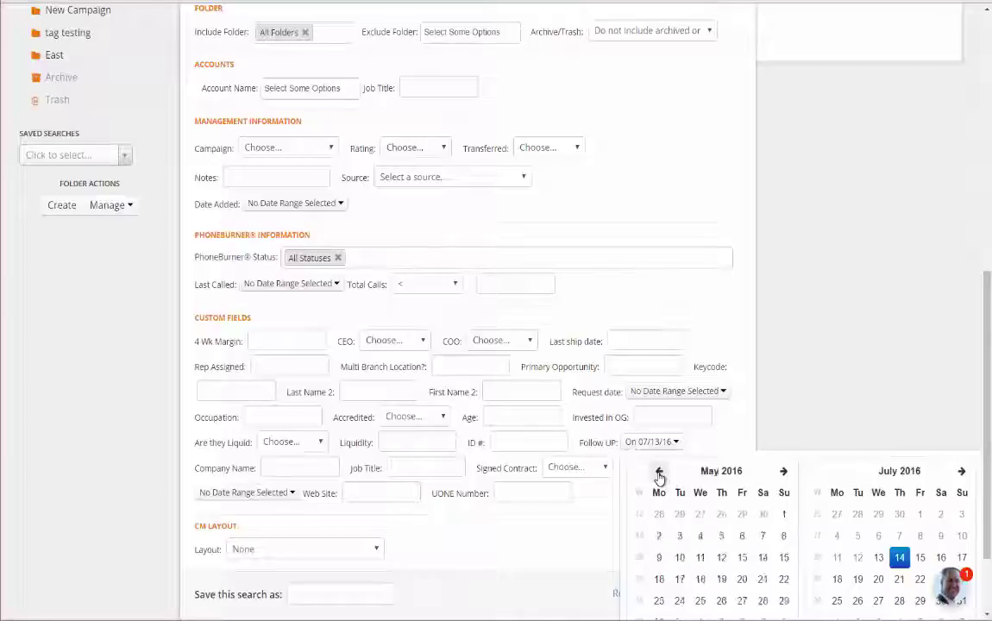
click(659, 472)
click(659, 472)
click(659, 472)
click(660, 472)
click(659, 472)
click(660, 472)
click(660, 472)
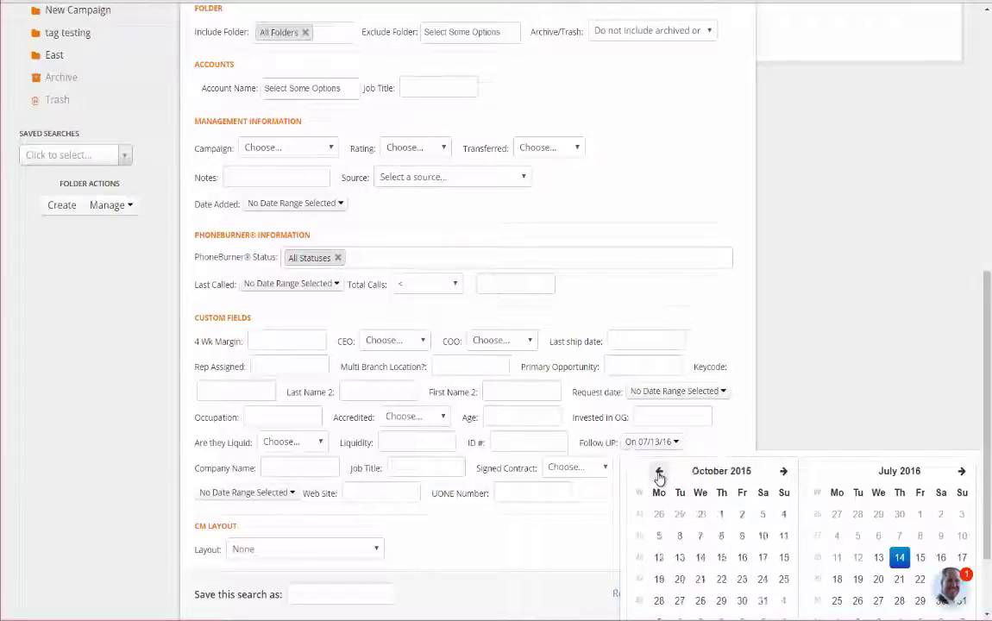
click(659, 472)
click(660, 473)
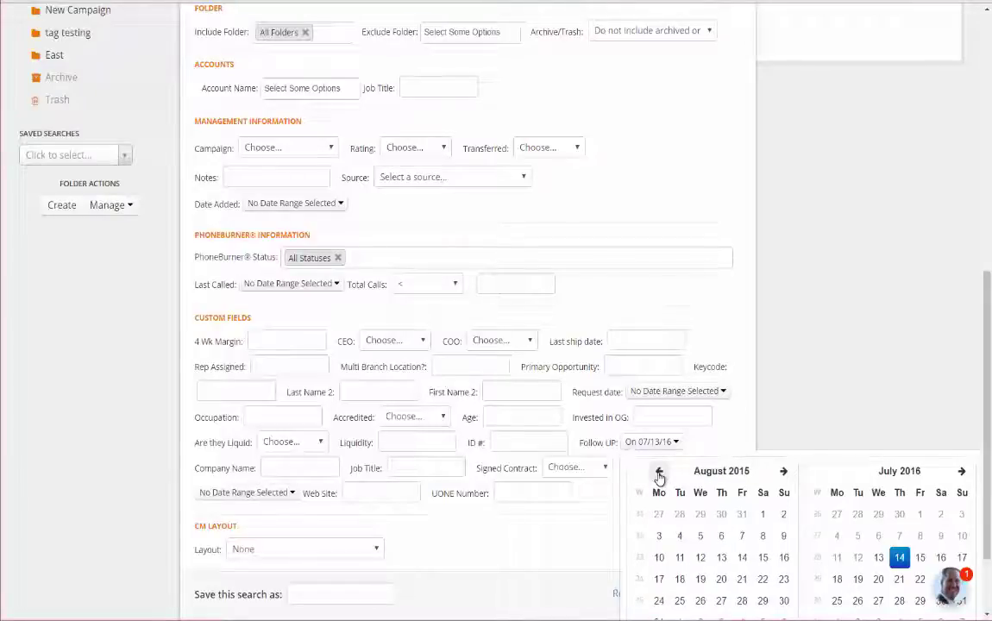
click(762, 515)
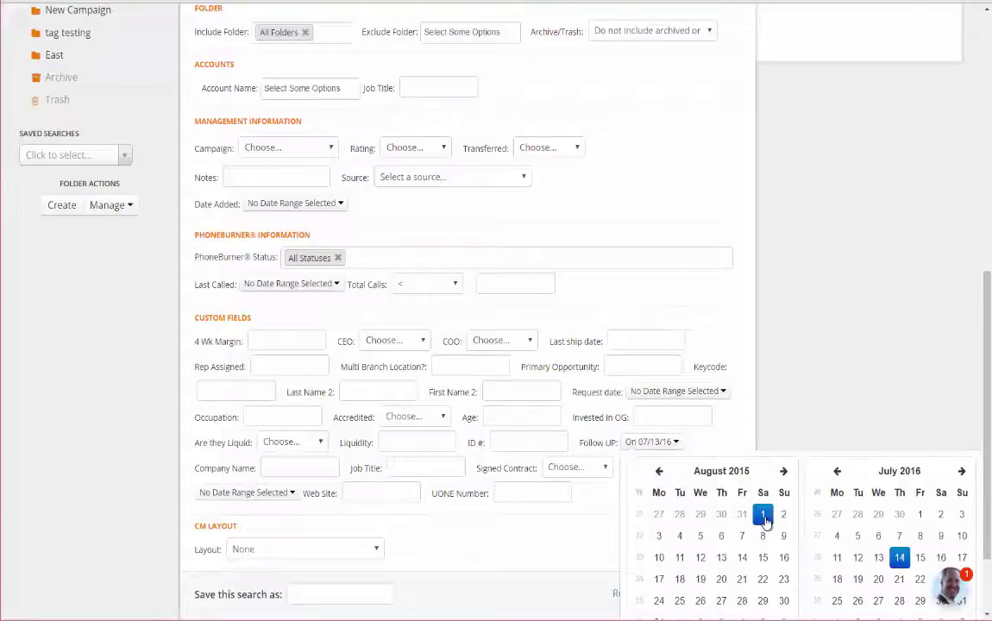
scroll(803, 531, down, 2)
click(884, 604)
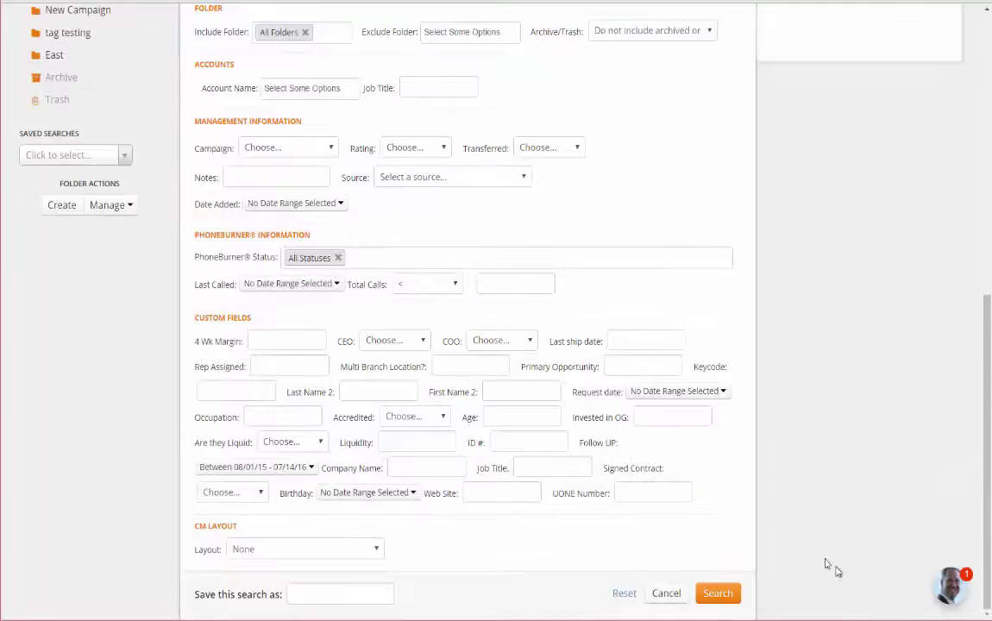
click(727, 592)
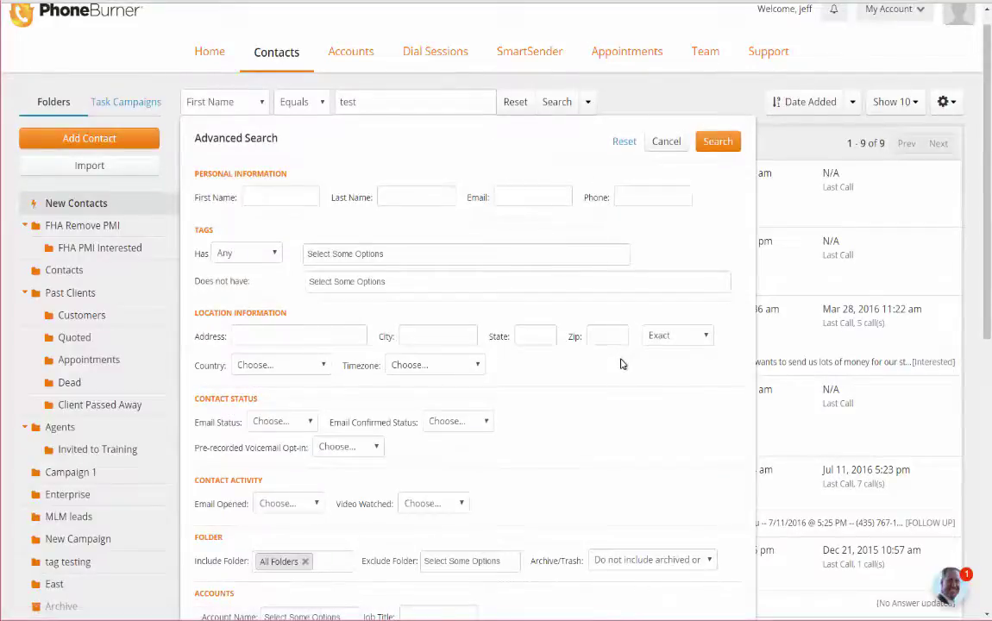
Step: Open the PhoneBurner Status filter's choices in the advanced search and look through the available statuses
scroll(621, 364, down, 6)
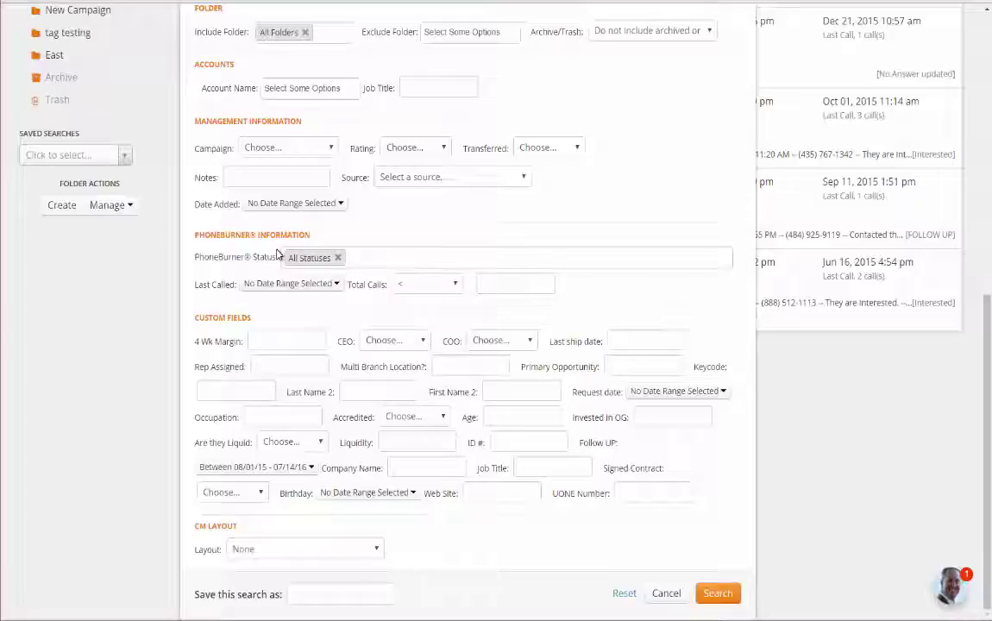
click(442, 259)
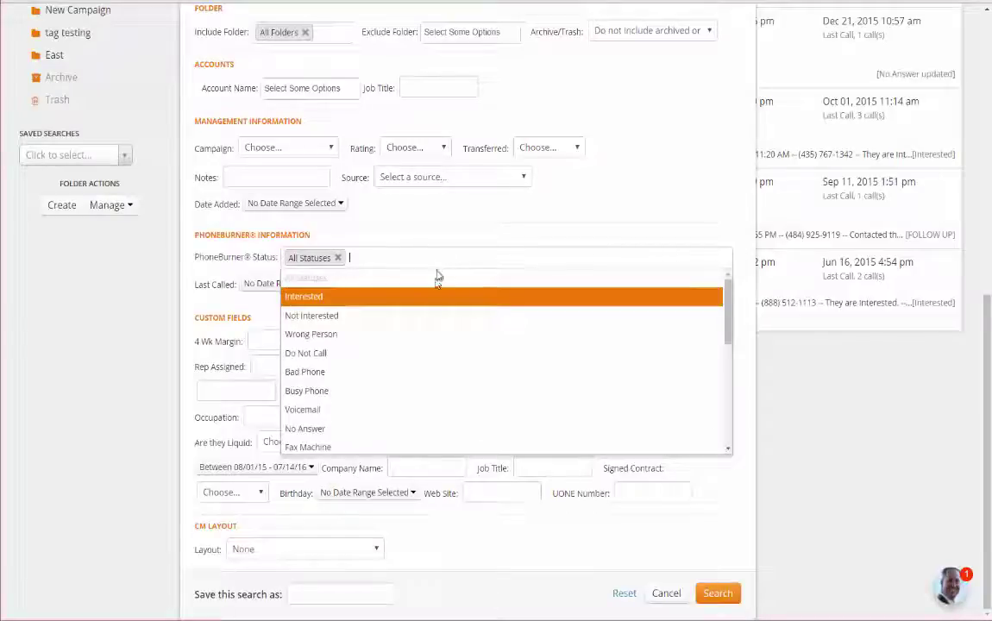
scroll(427, 330, down, 4)
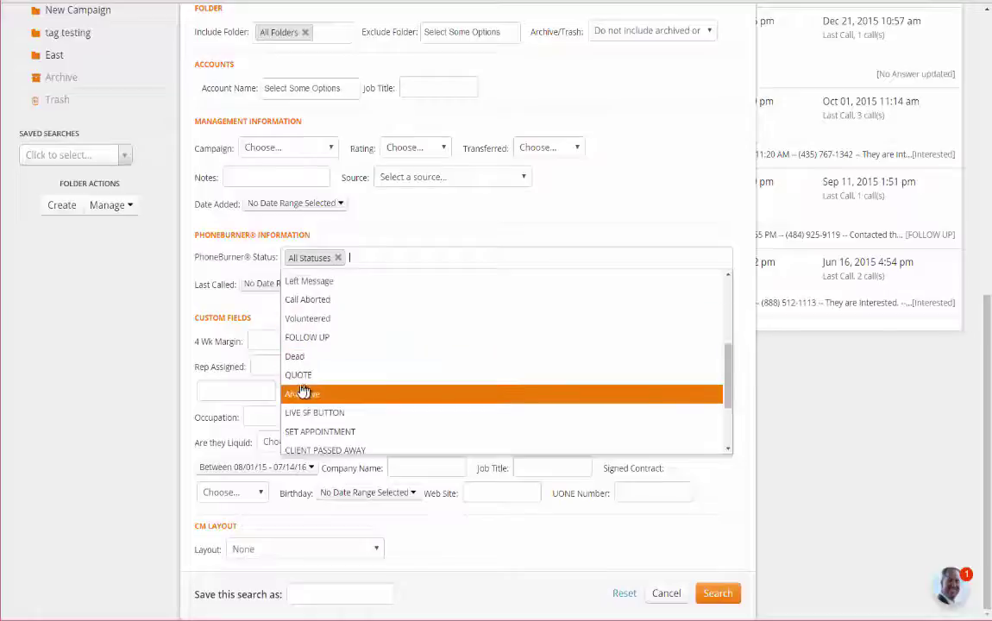